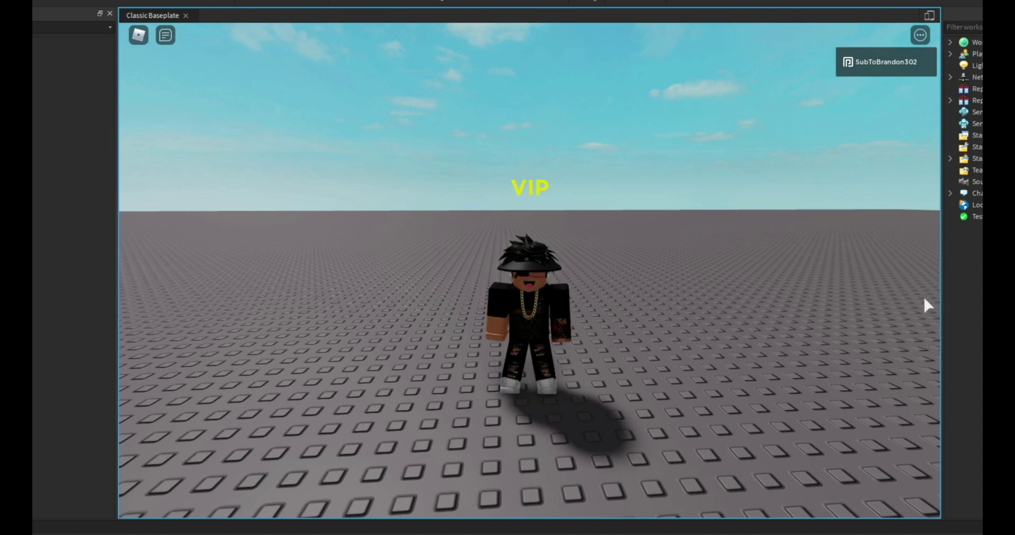
Run the avatar back and forth across the baseplate during the play-test, tilting the camera.
right_click_drag(923, 295, 926, 296)
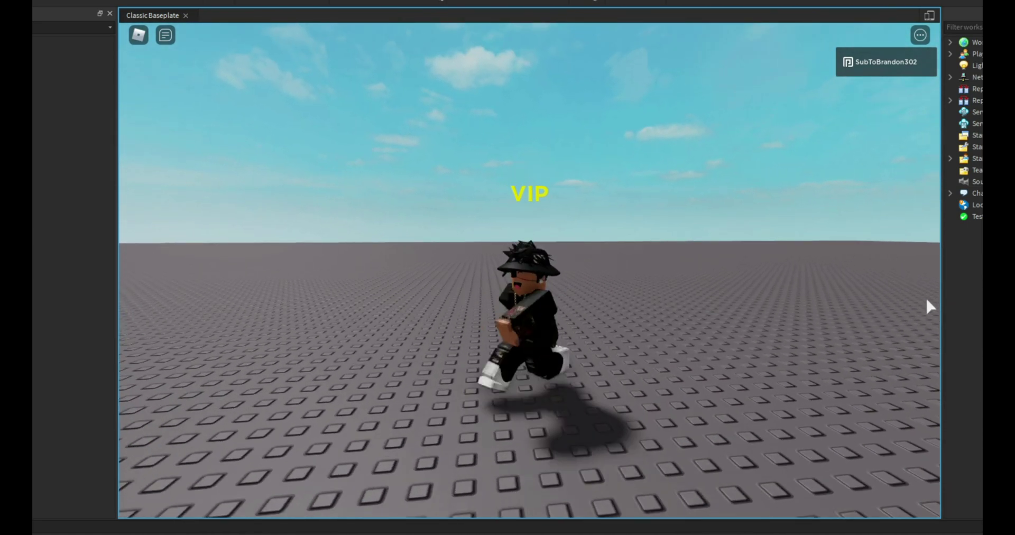
key("s")
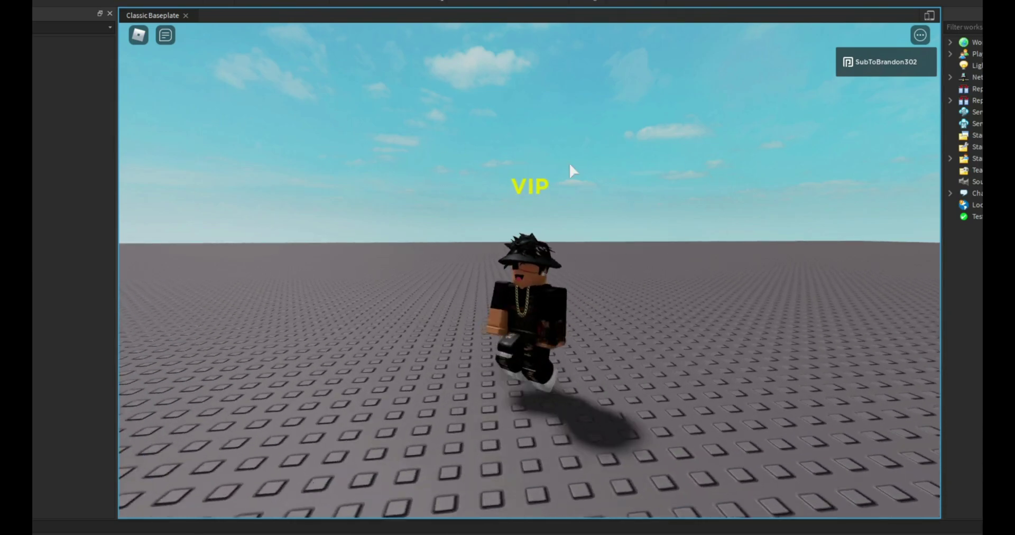
key("w")
key("s")
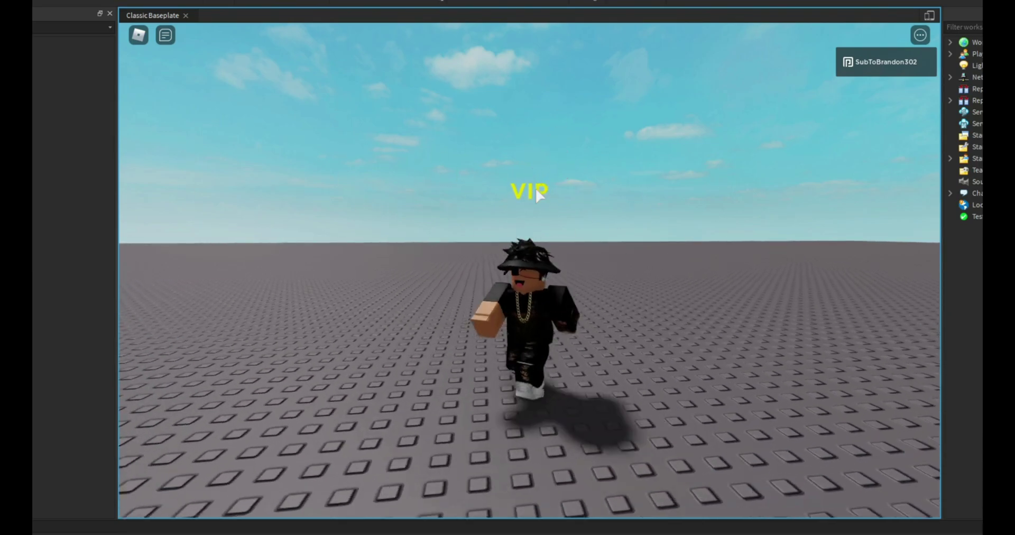
key("w")
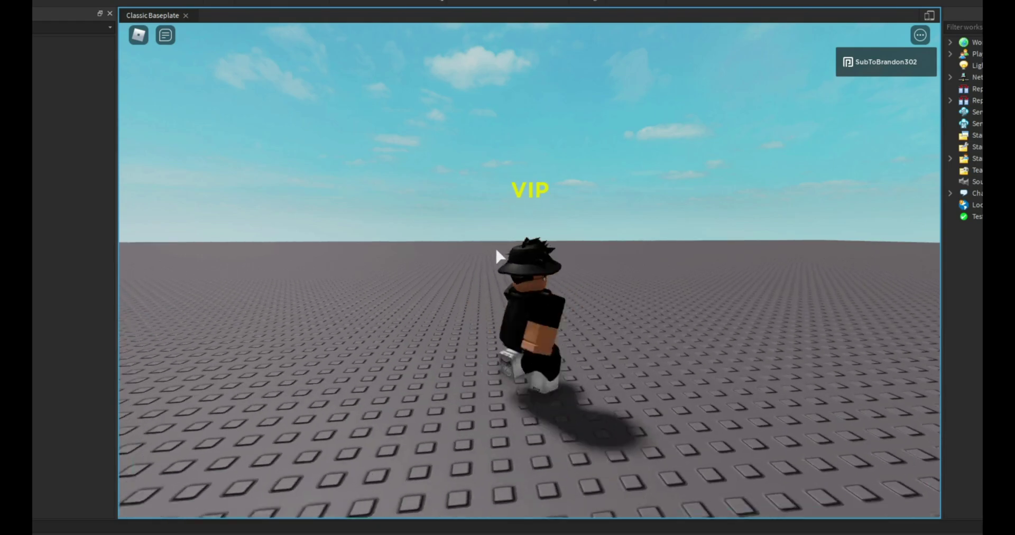
key("s")
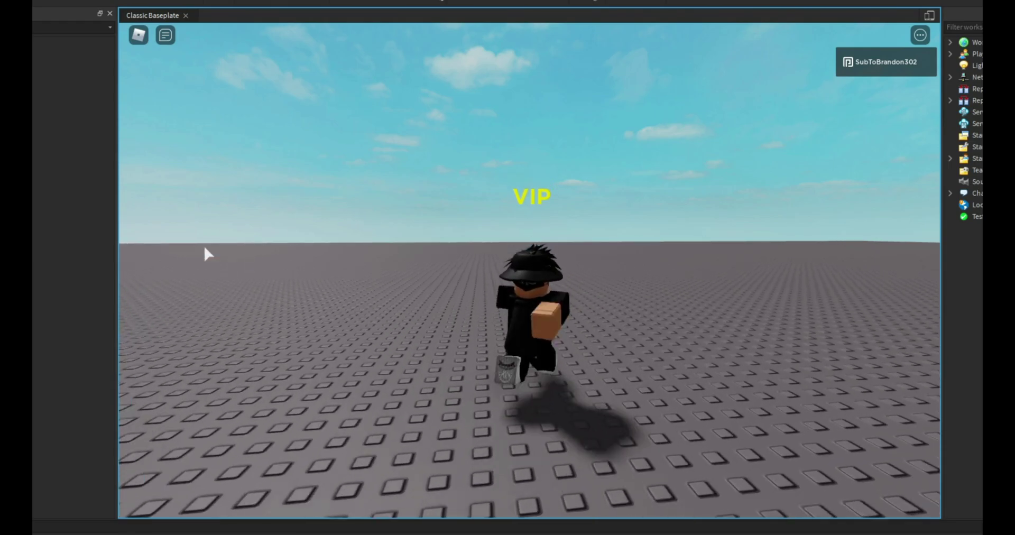
key("s")
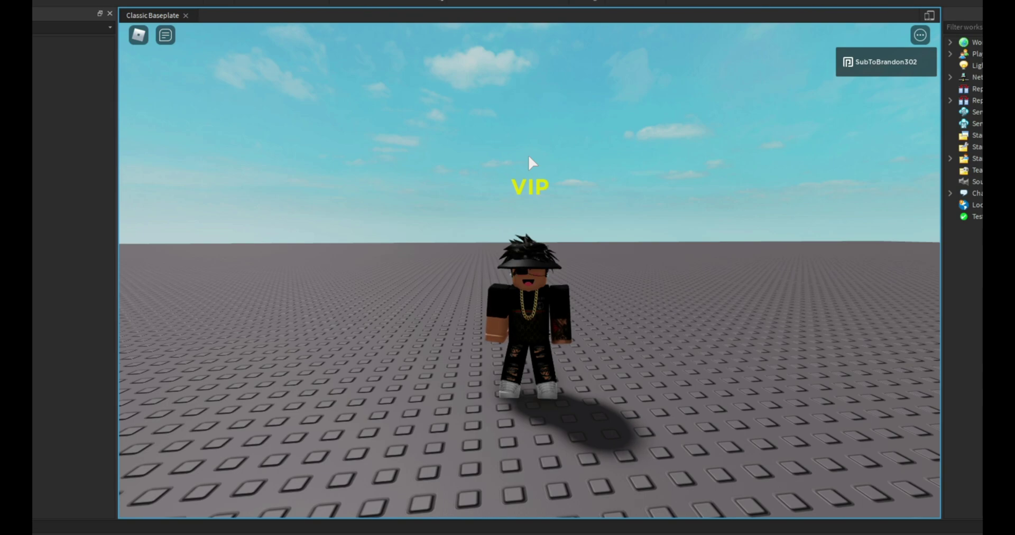
right_click_drag(529, 155, 522, 161)
key("w")
key("s")
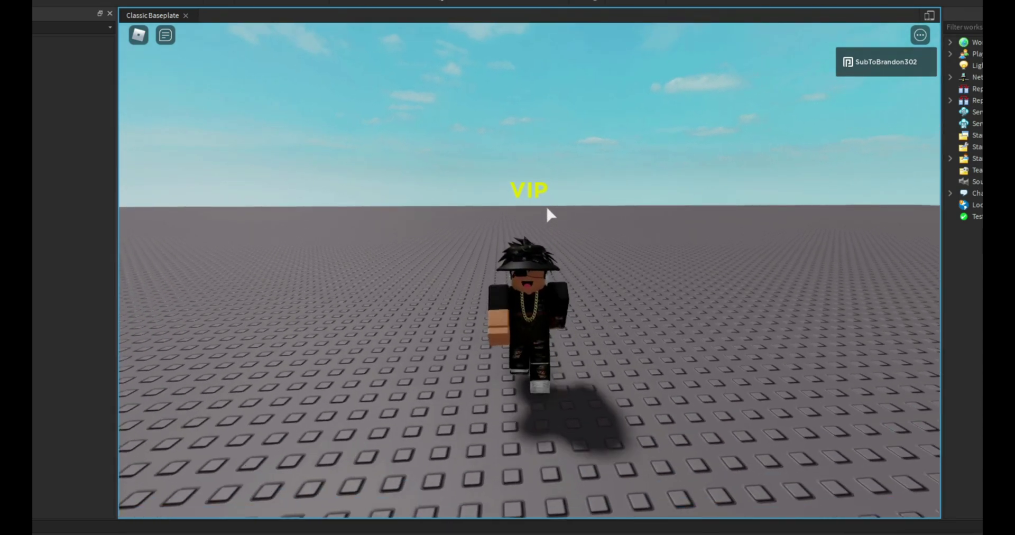
right_click_drag(545, 205, 546, 206)
key("w")
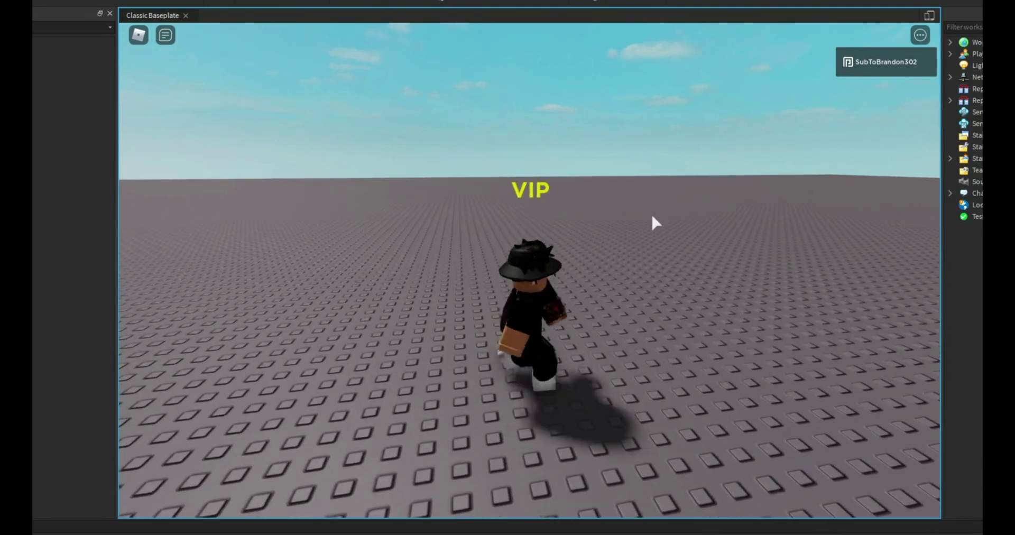
key("s")
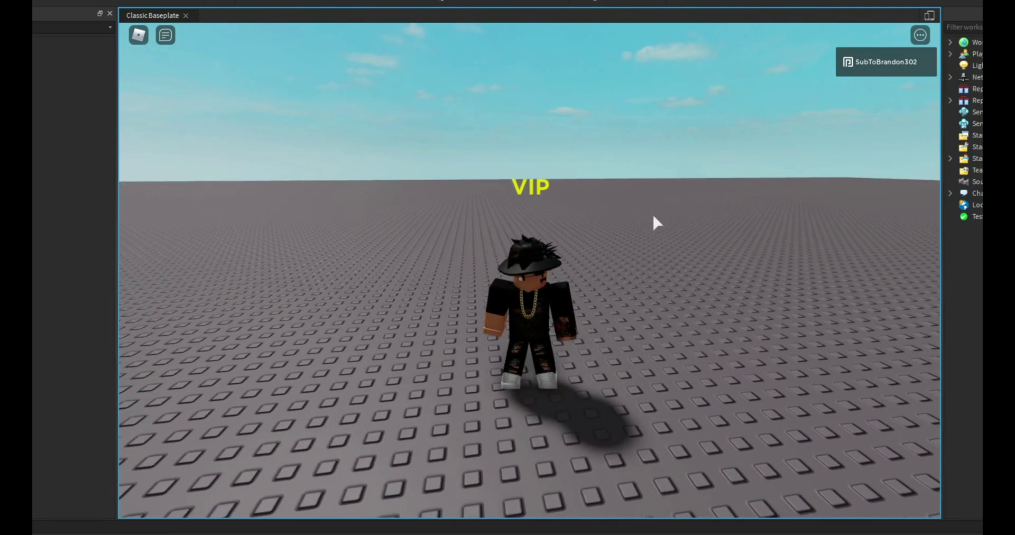
key("a")
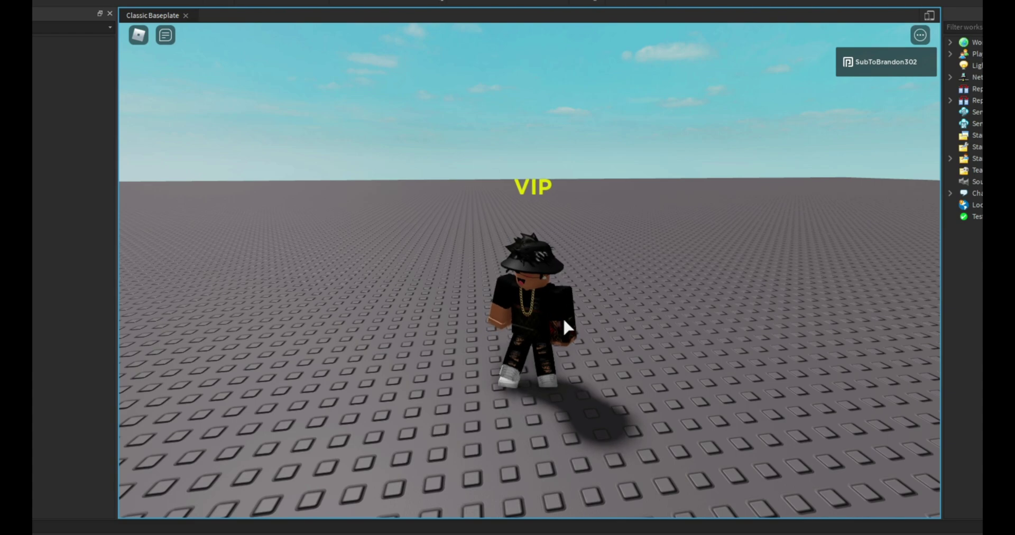
key("s")
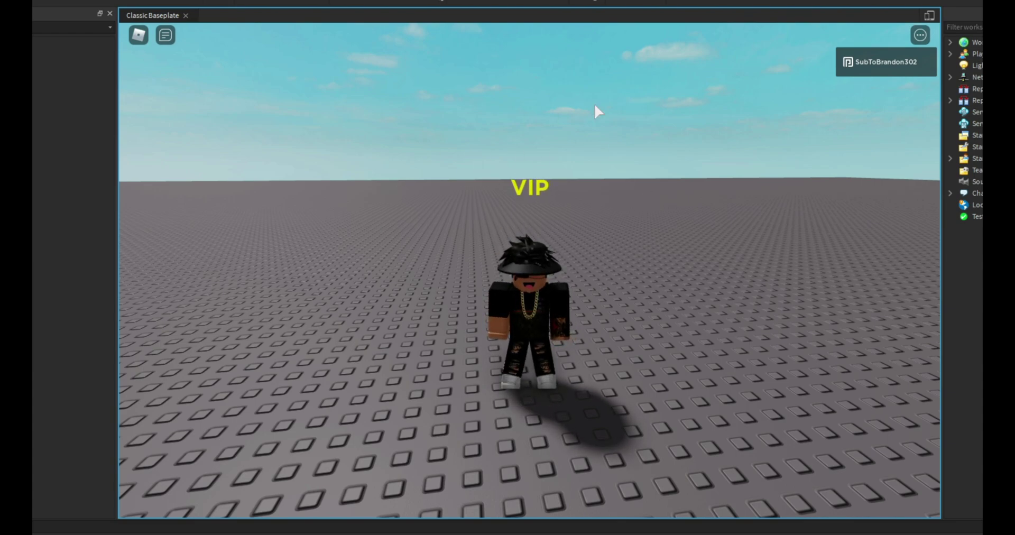
key("w")
key("s")
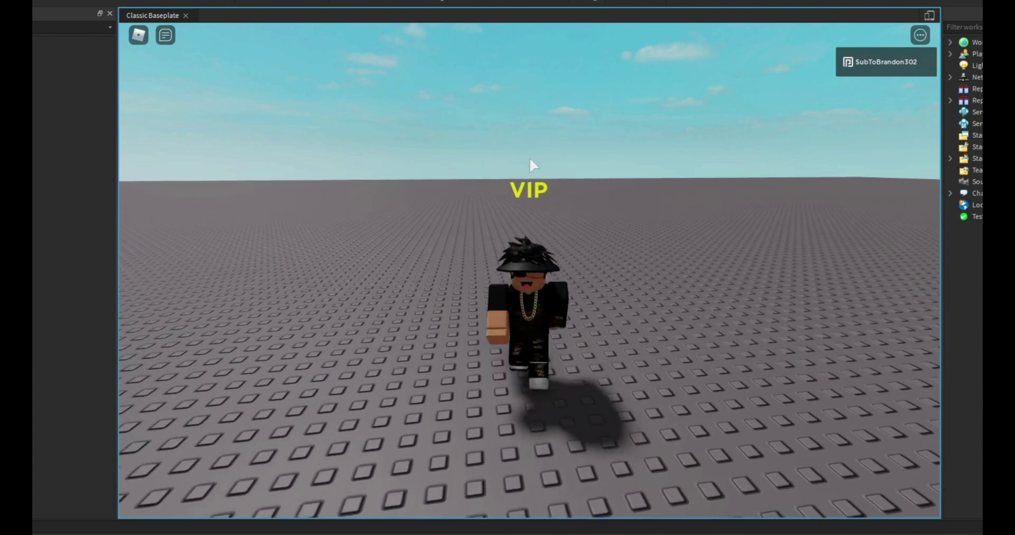
key("a")
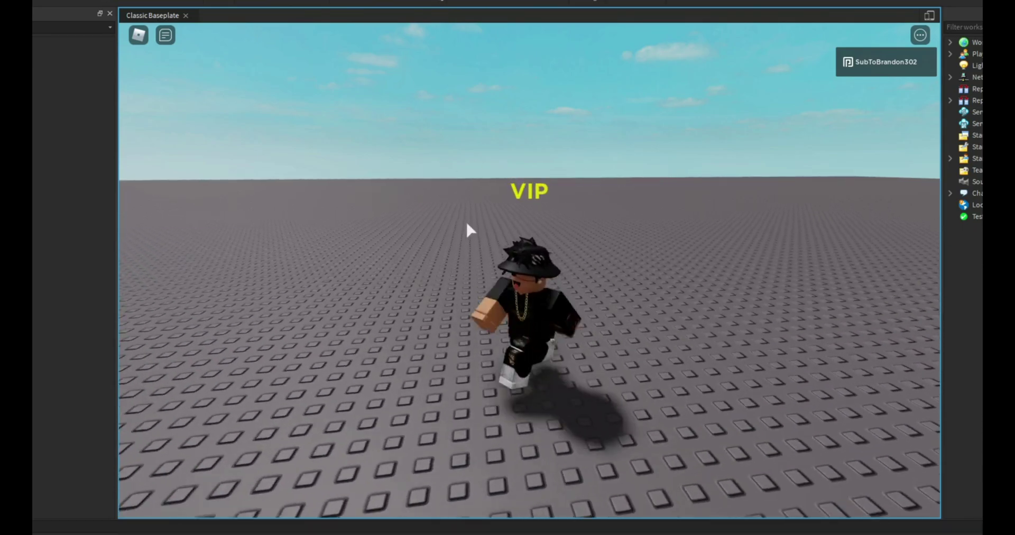
key("w")
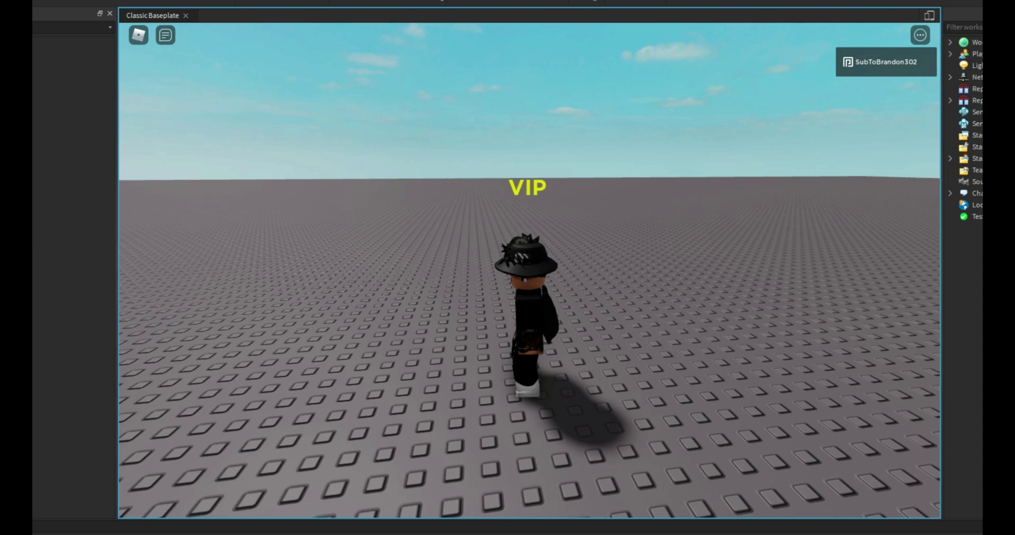
key("s")
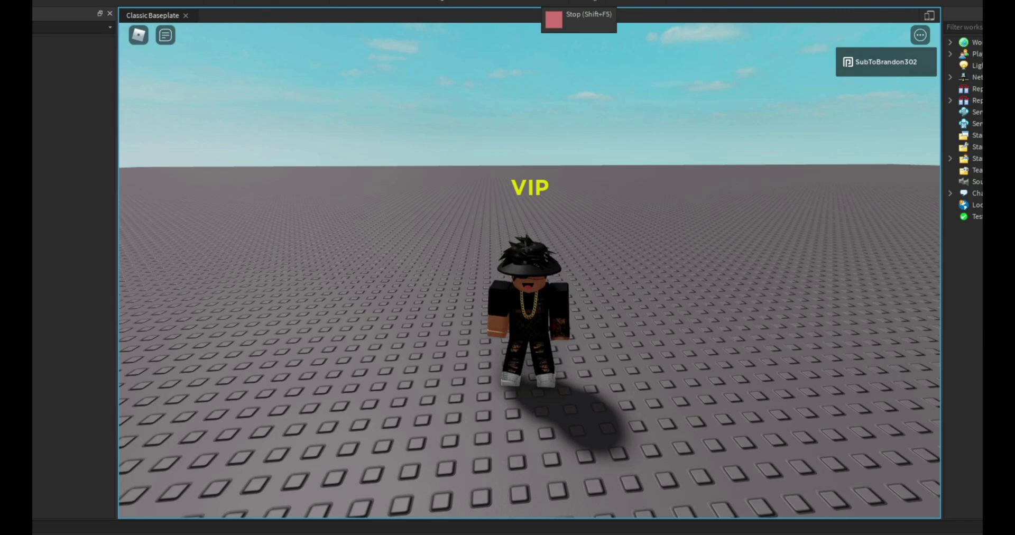
right_click_drag(544, 220, 552, 201)
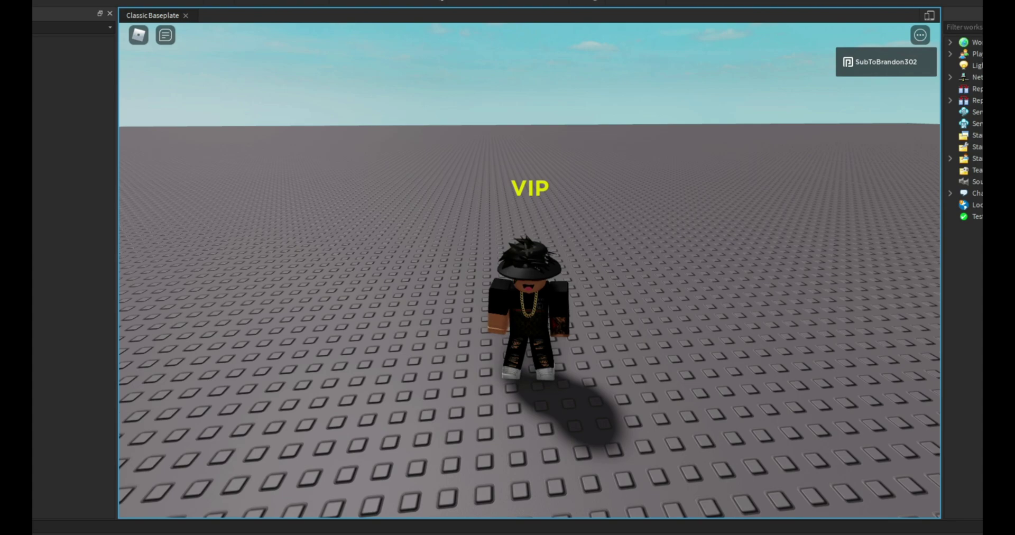
End the play-test, then focus the Baseplate and move it up to height 12.
left_click(554, 19)
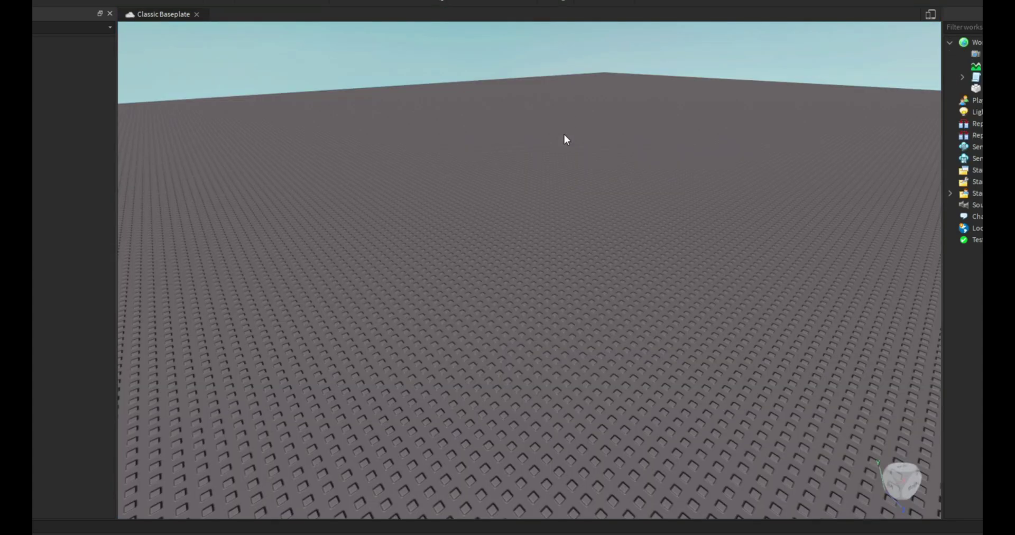
right_click_drag(583, 135, 571, 286)
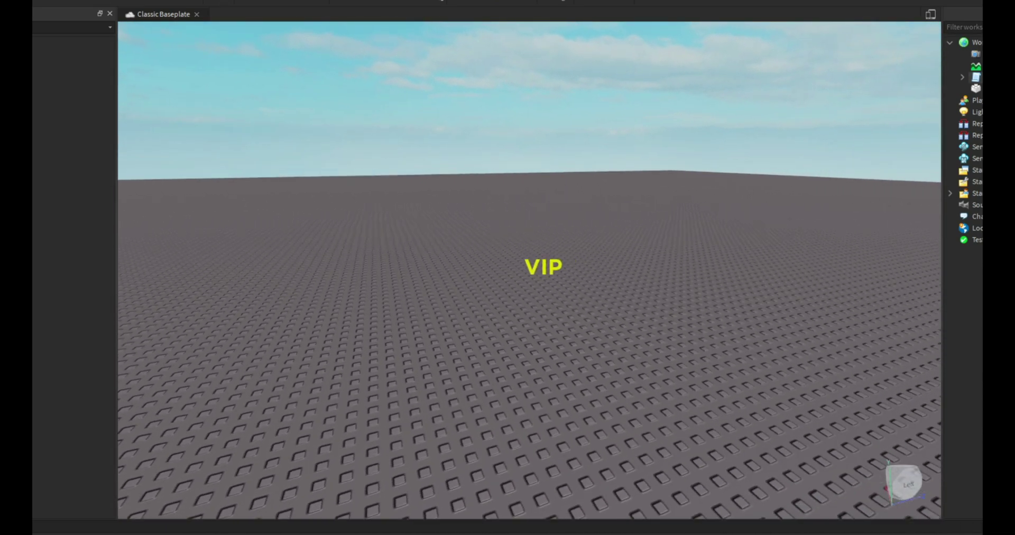
left_click(975, 89)
key("f")
right_click_drag(568, 169, 550, 171)
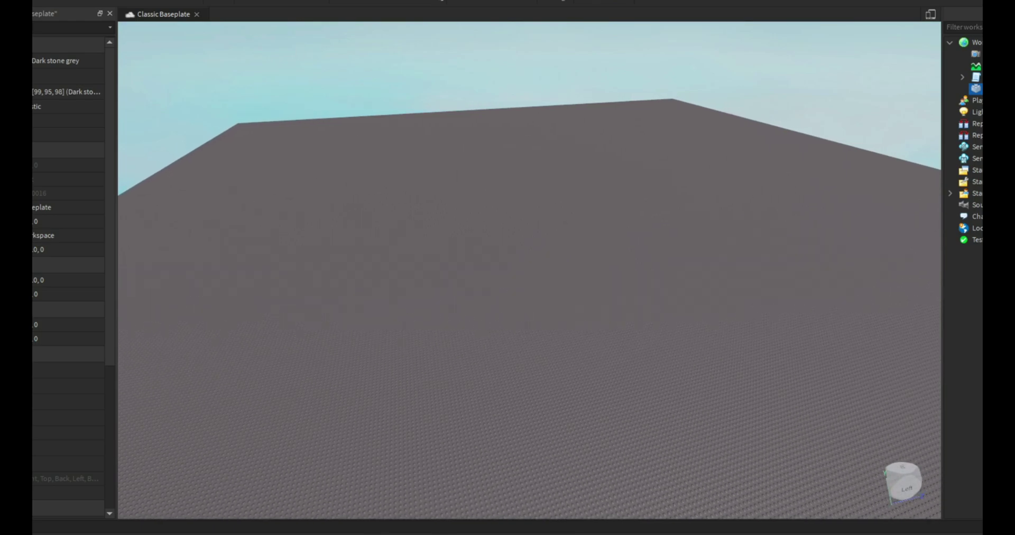
key("ctrl+2")
left_click_drag(574, 141, 572, 99)
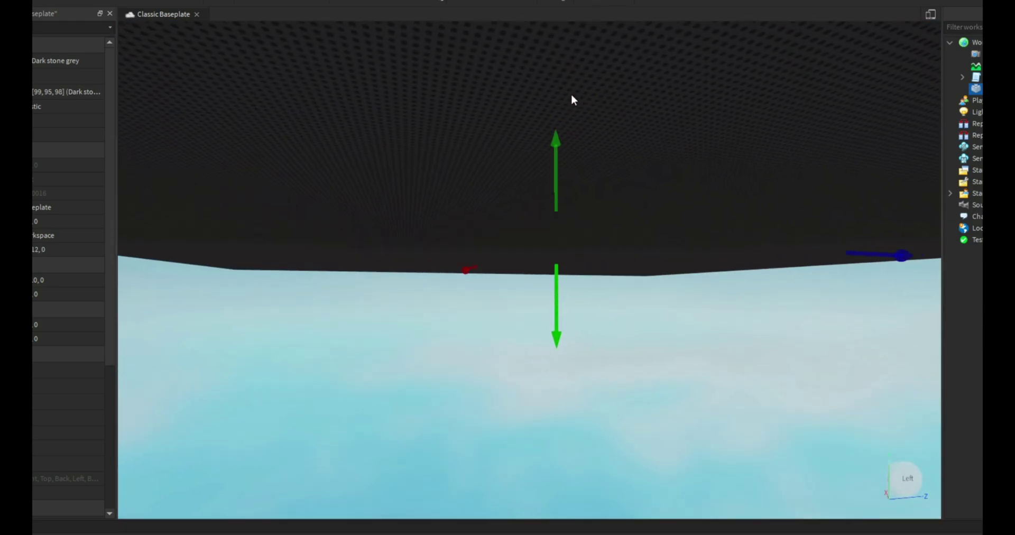
key("e")
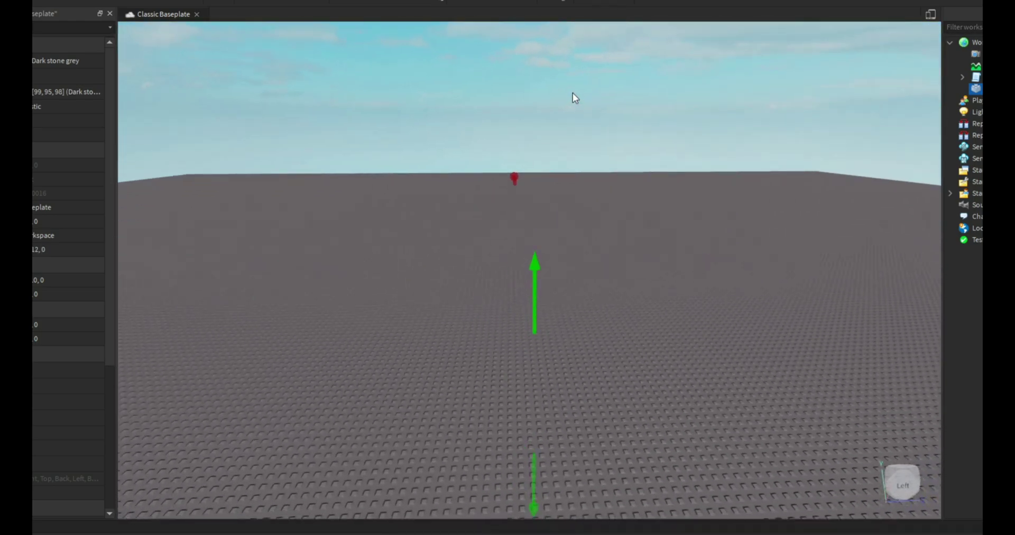
left_click(586, 98)
right_click_drag(586, 99, 591, 99)
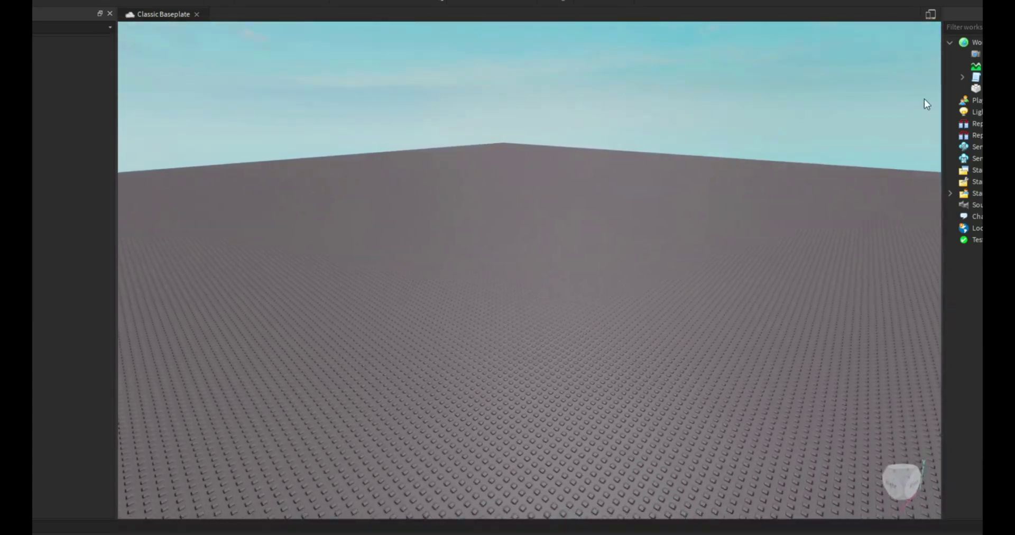
Expand TagSettings > Tag > VIPTag in the Explorer and select the VIPTag BillboardGui.
left_click(963, 79)
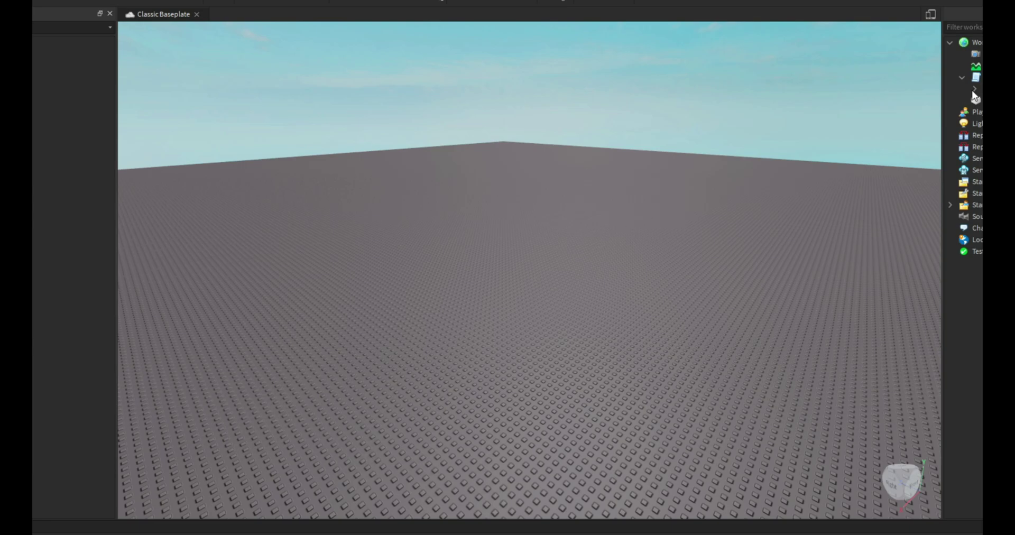
left_click(974, 89)
left_click(1010, 103)
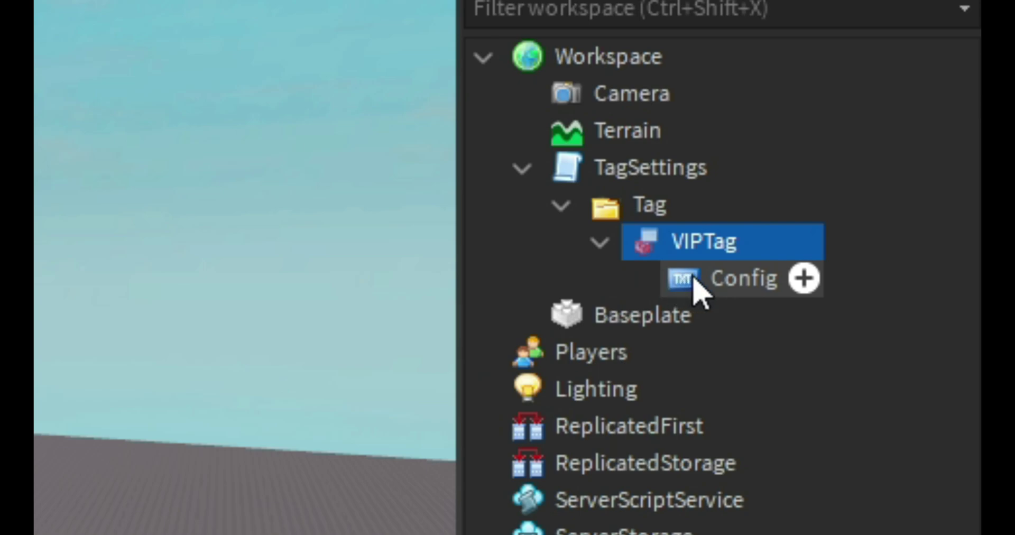
left_click(700, 288)
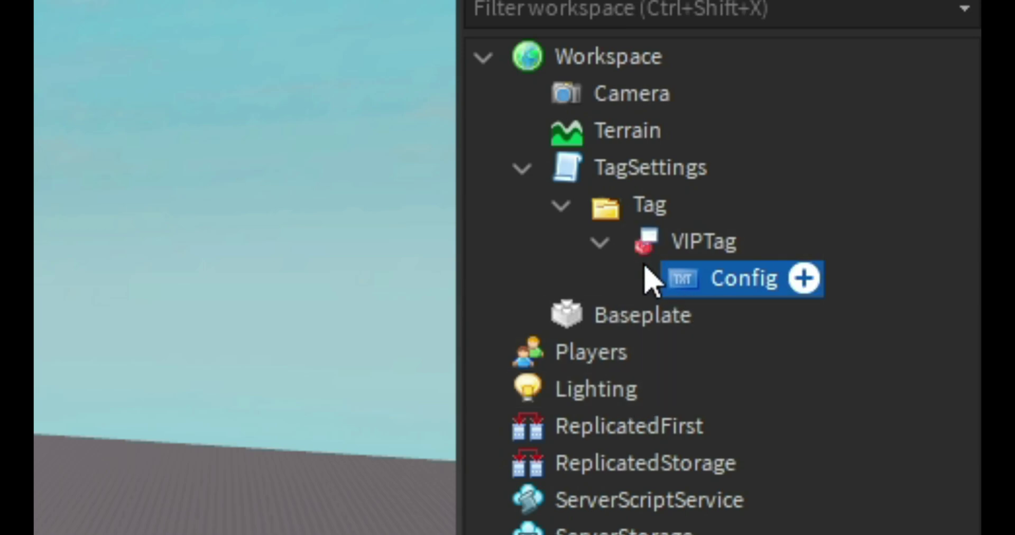
left_click(652, 249)
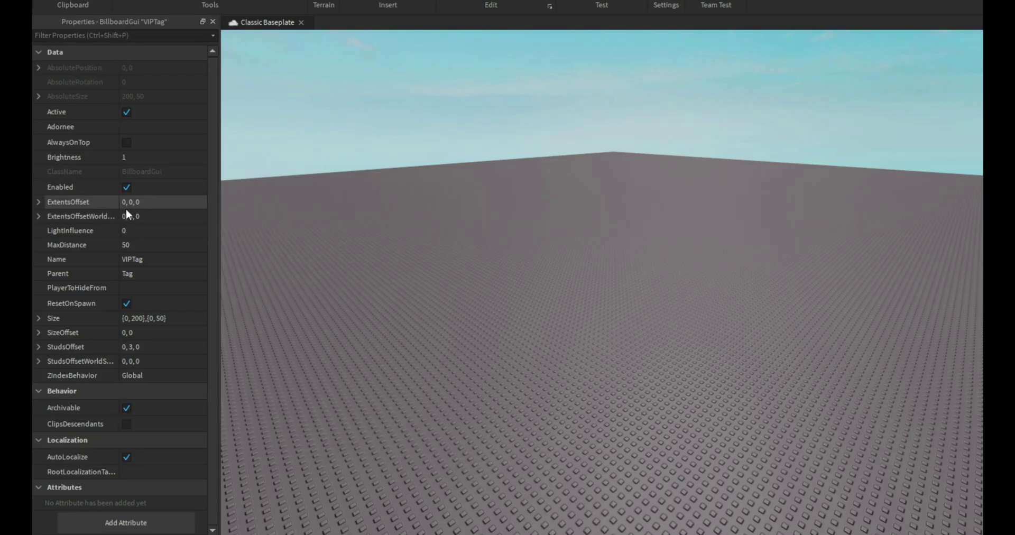
Change the VIPTag's ExtentsOffset to 0, 5, 0.
left_click(126, 204)
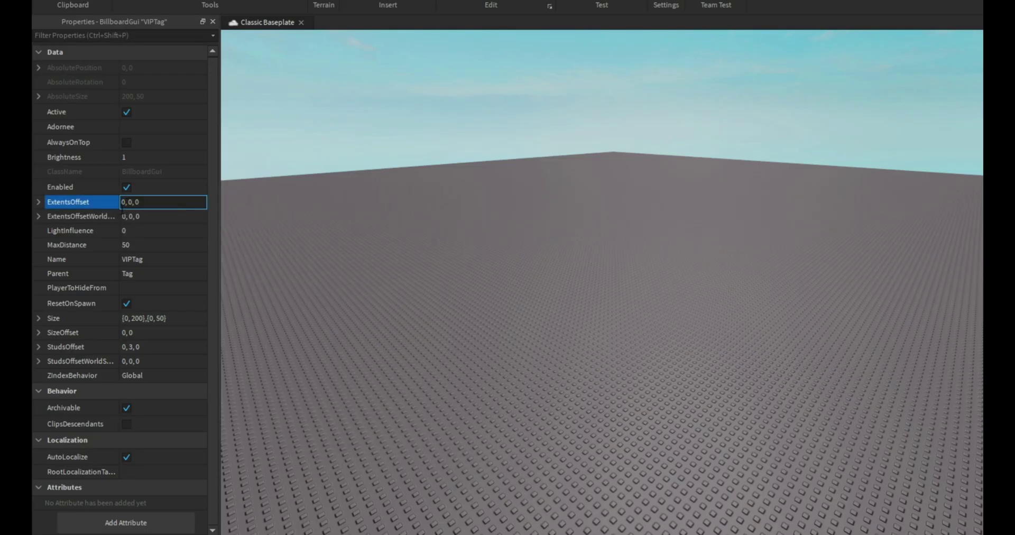
left_click(126, 205)
left_click(130, 204)
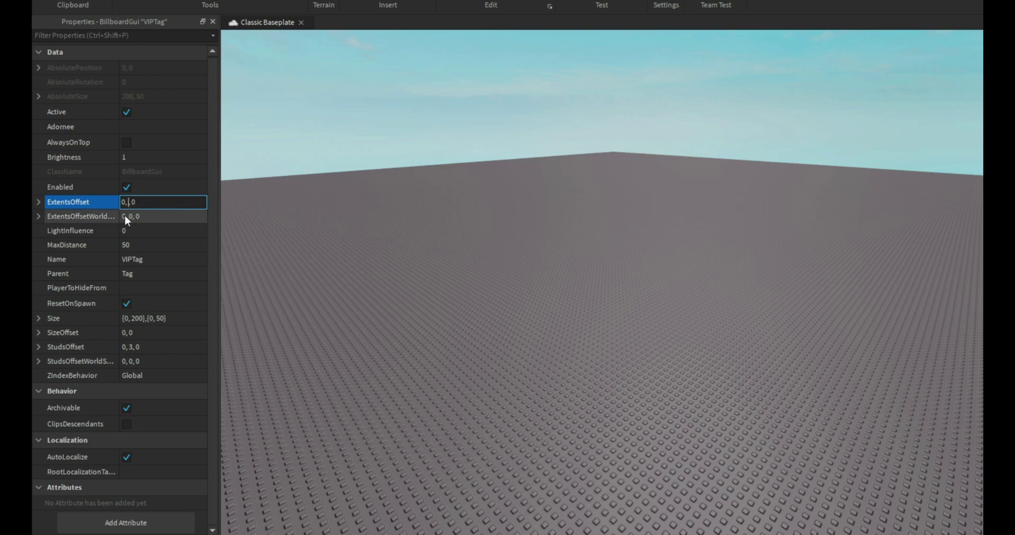
type("5")
key("Return")
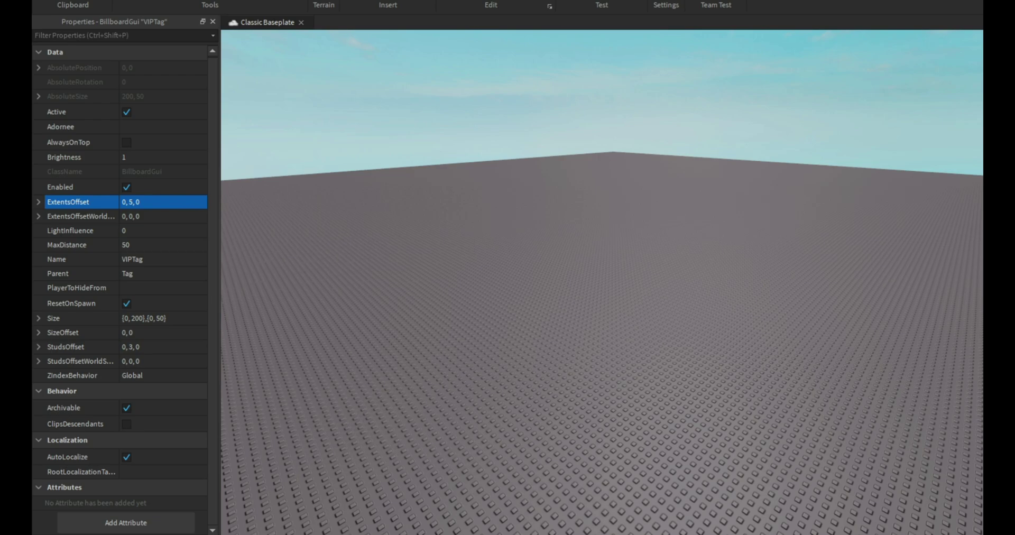
Play-test to see the VIP tag floating high, then stop.
key("F5")
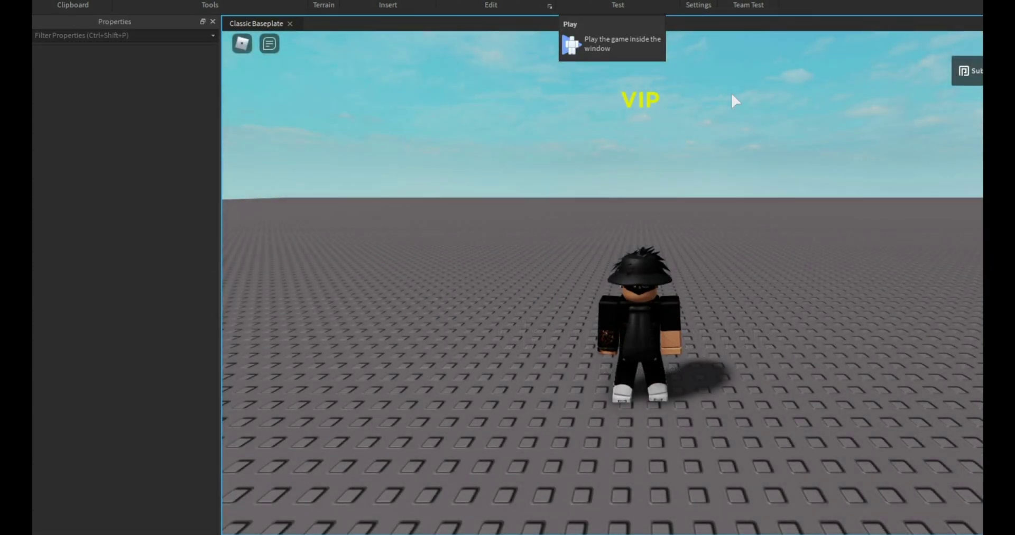
right_click_drag(732, 93, 705, 110)
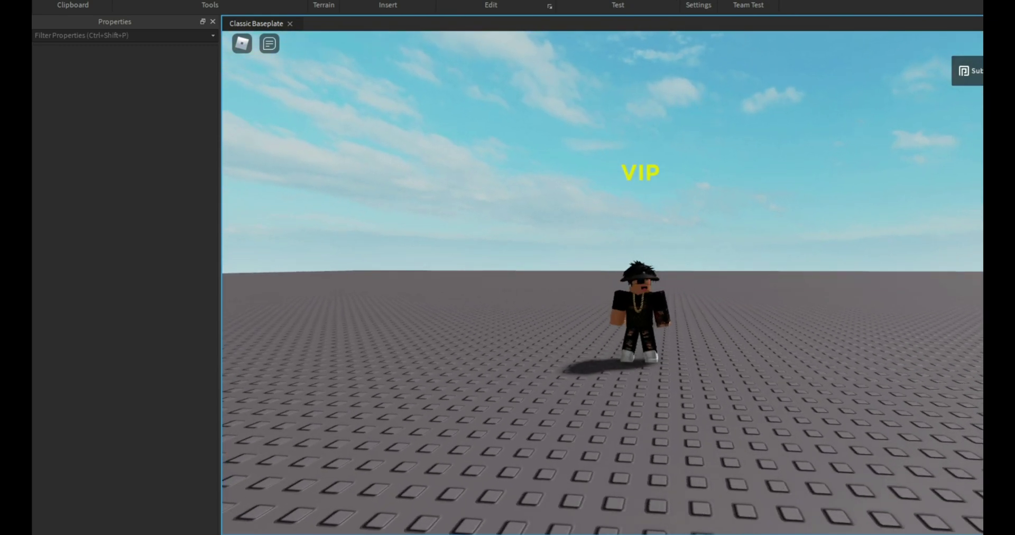
key("shift+F5")
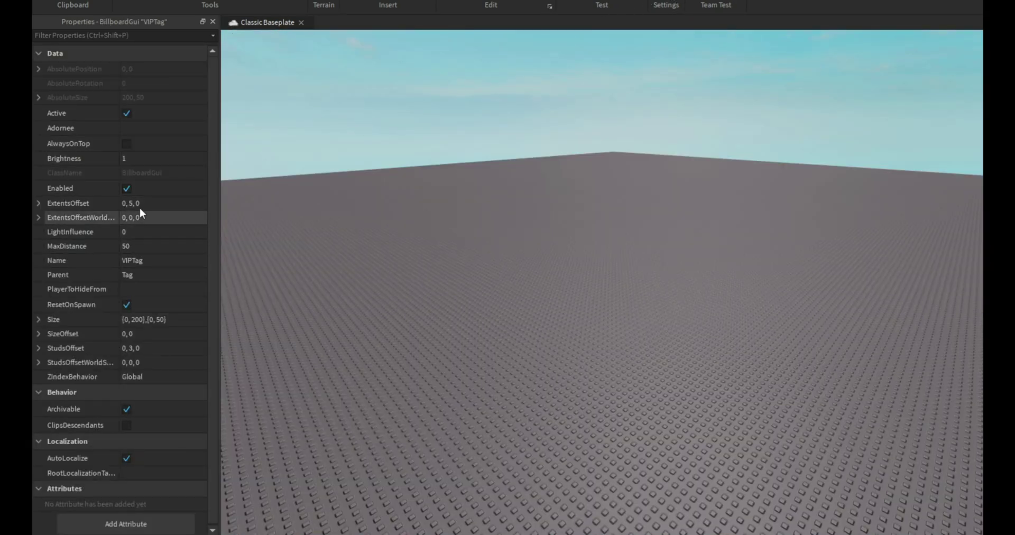
Set ExtentsOffset to 0, -1, 0 and check it in a quick play-test.
left_click(133, 203)
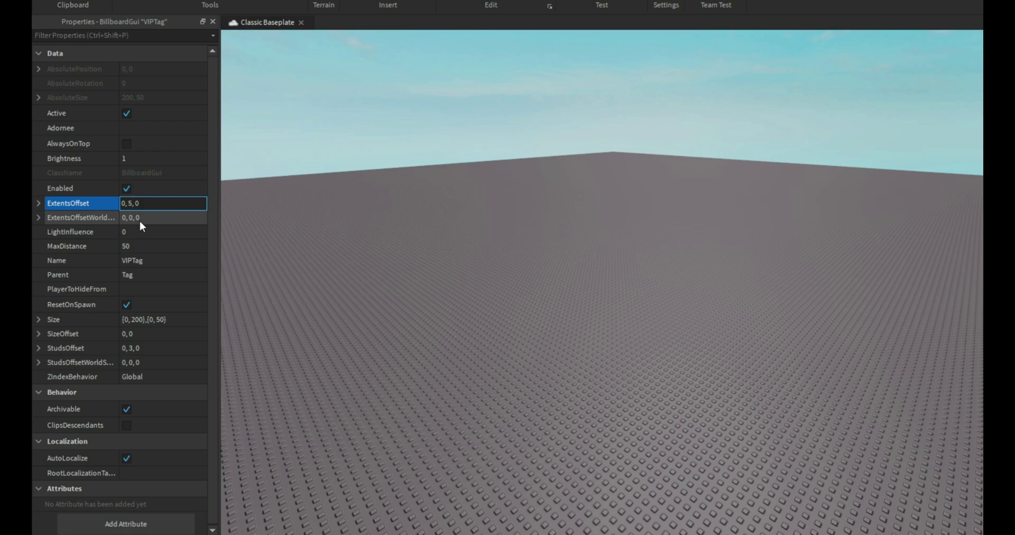
key("Return")
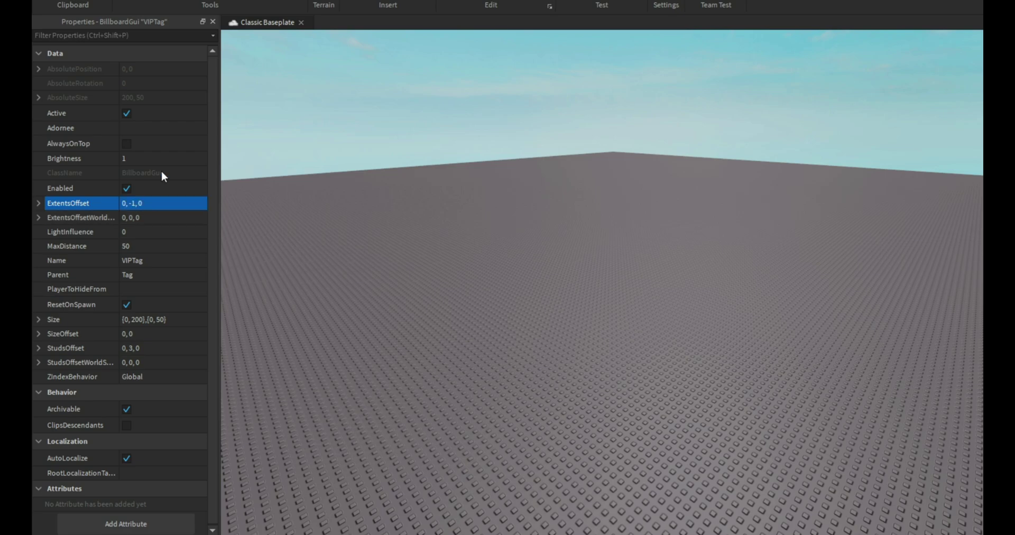
key("F5")
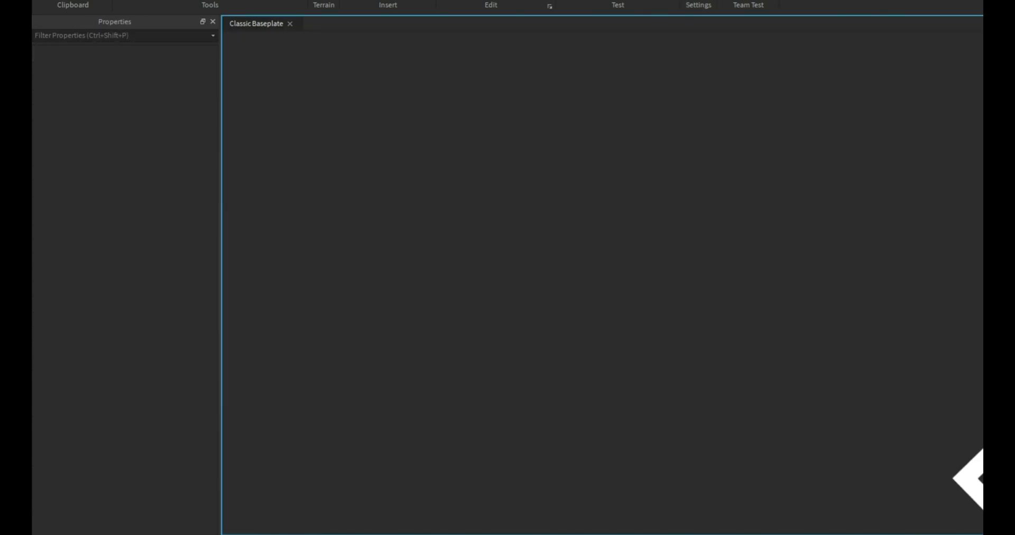
key("s")
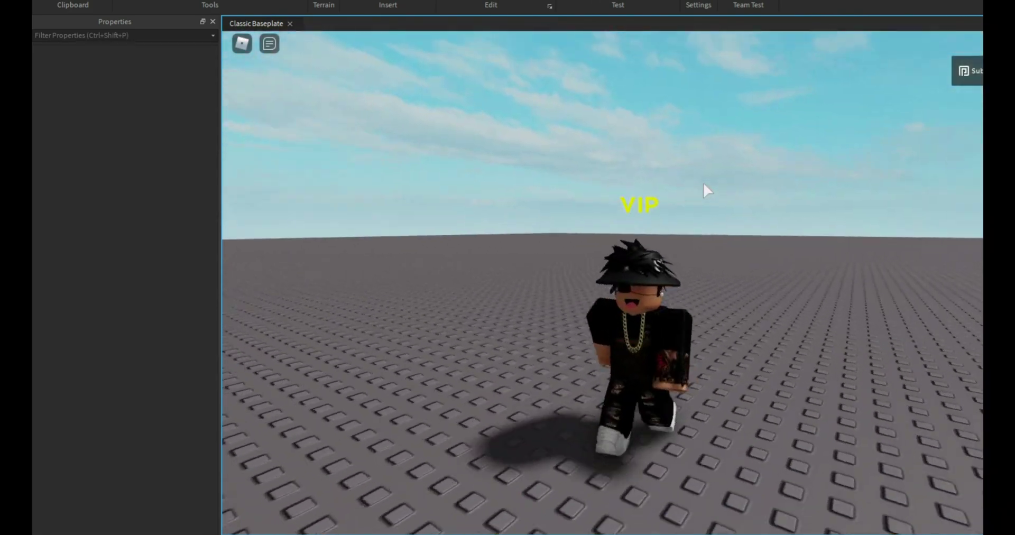
key("shift+F5")
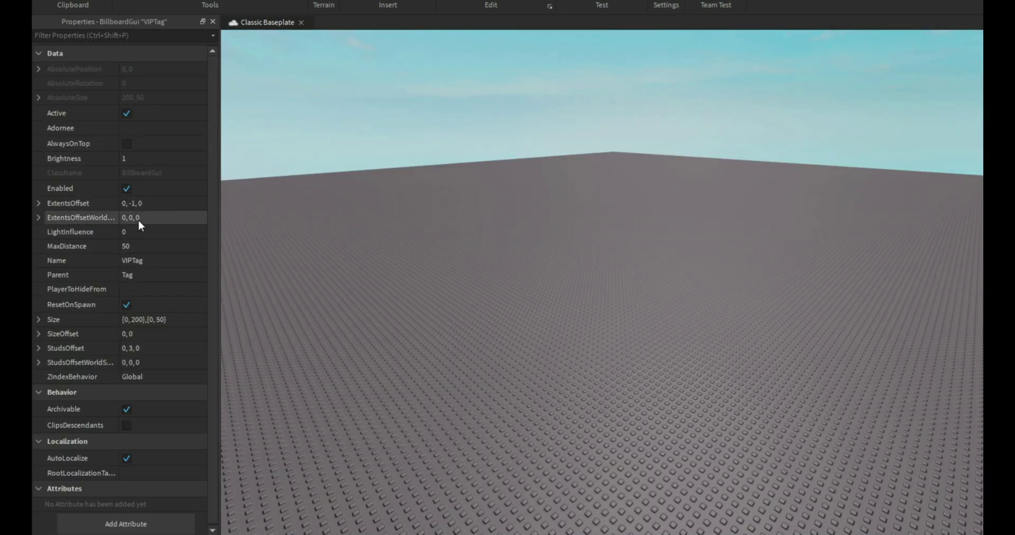
Change ExtentsOffset to 0, -5, 0 and start another play-test.
left_click(138, 203)
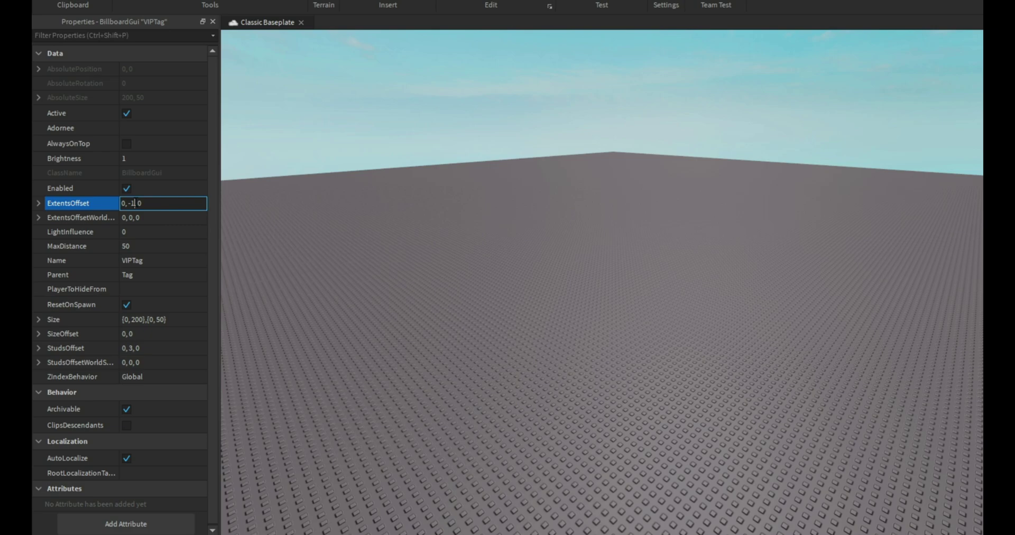
key("BackSpace")
type("5")
key("Return")
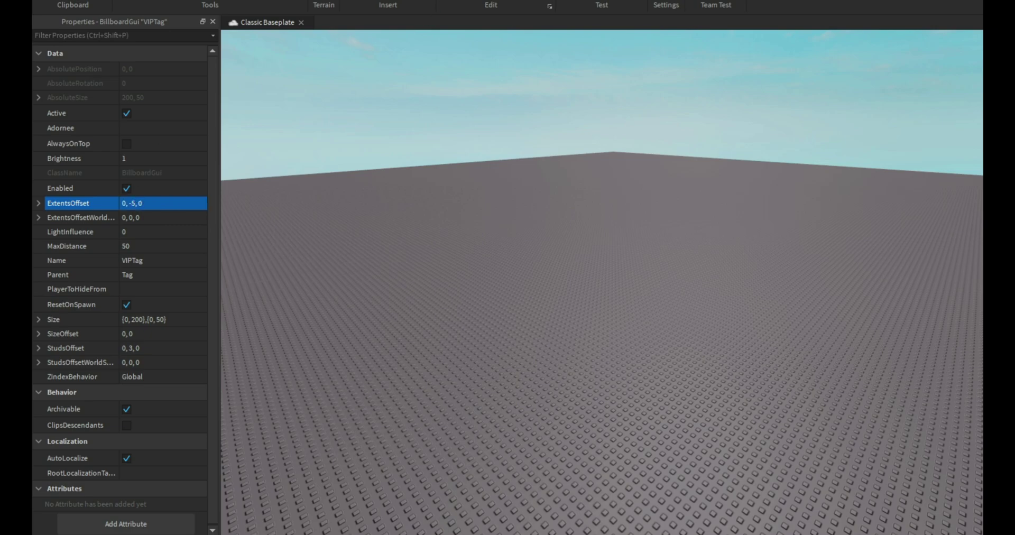
key("F5")
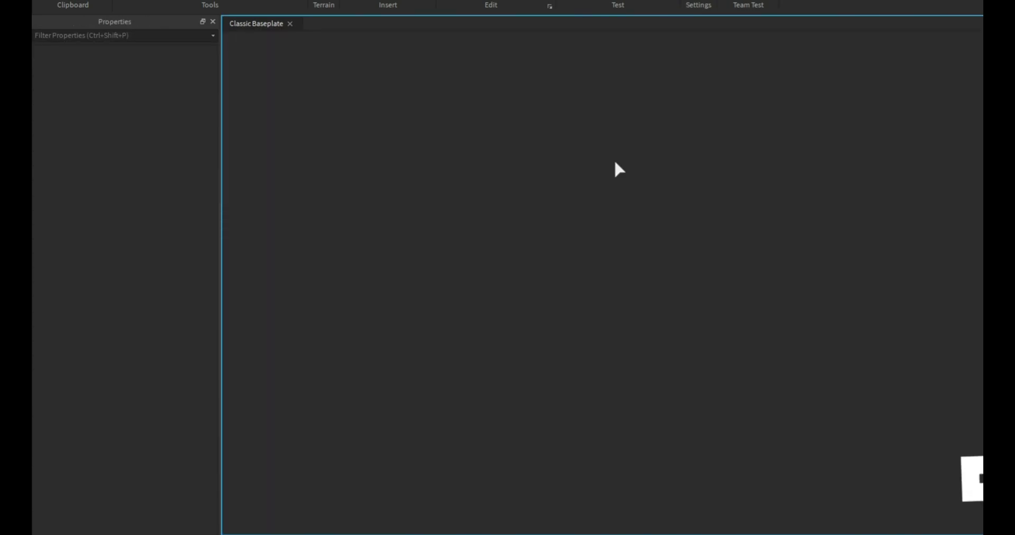
Walk the avatar and orbit to see the VIP tag on its chest, then stop testing.
key("s")
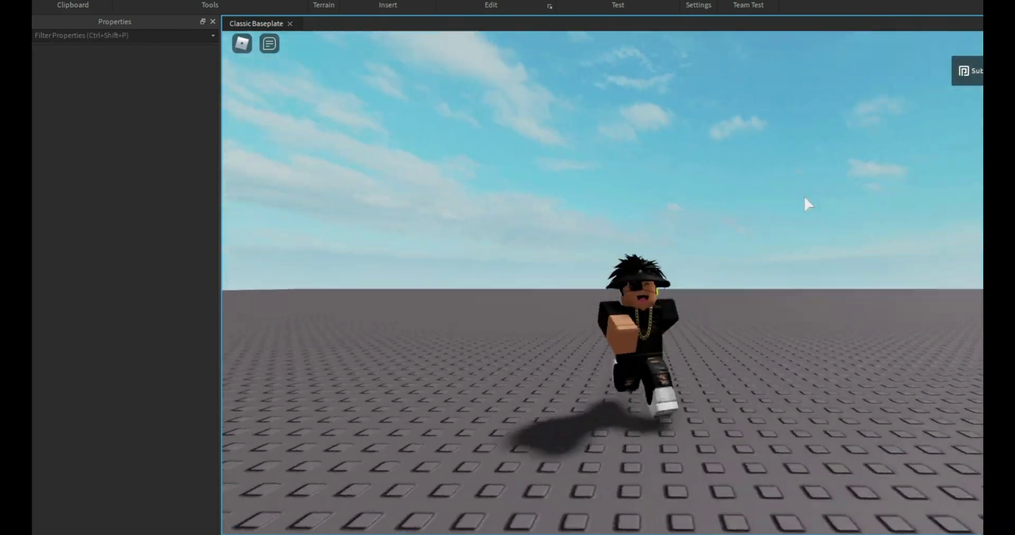
right_click_drag(804, 196, 804, 198)
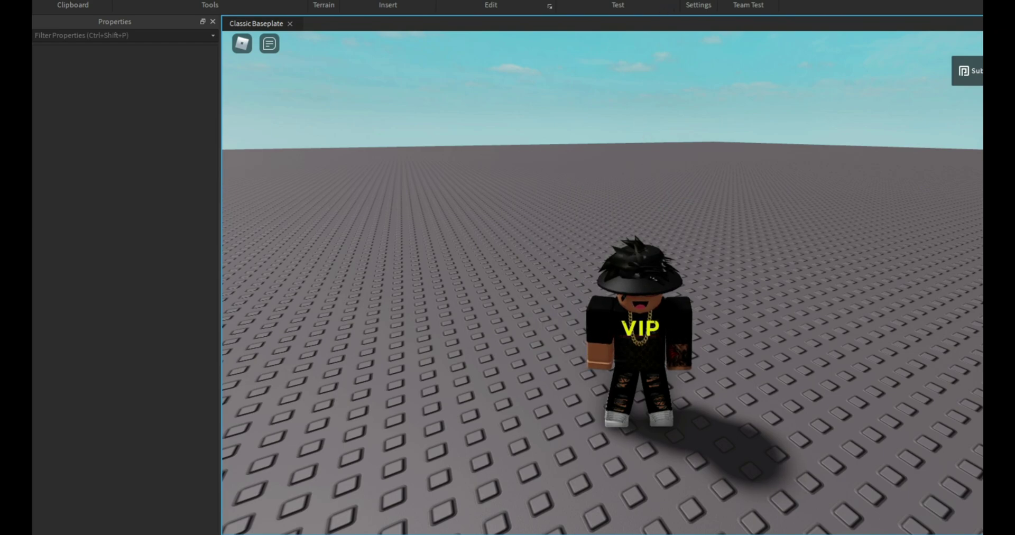
key("shift+F5")
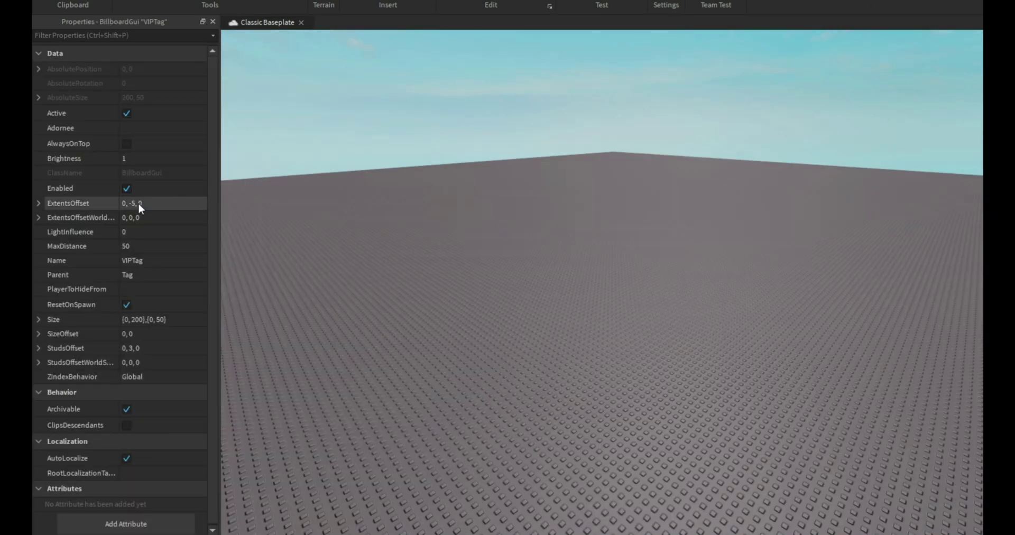
Reset the VIPTag's ExtentsOffset to 0, 0, 0.
left_click(133, 203)
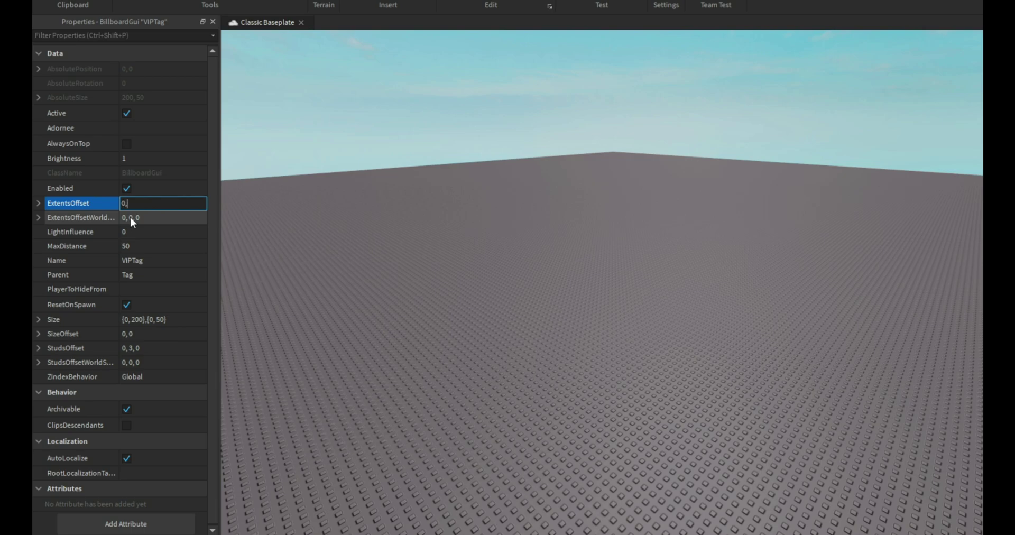
type("0, 0, 0,")
key("Return")
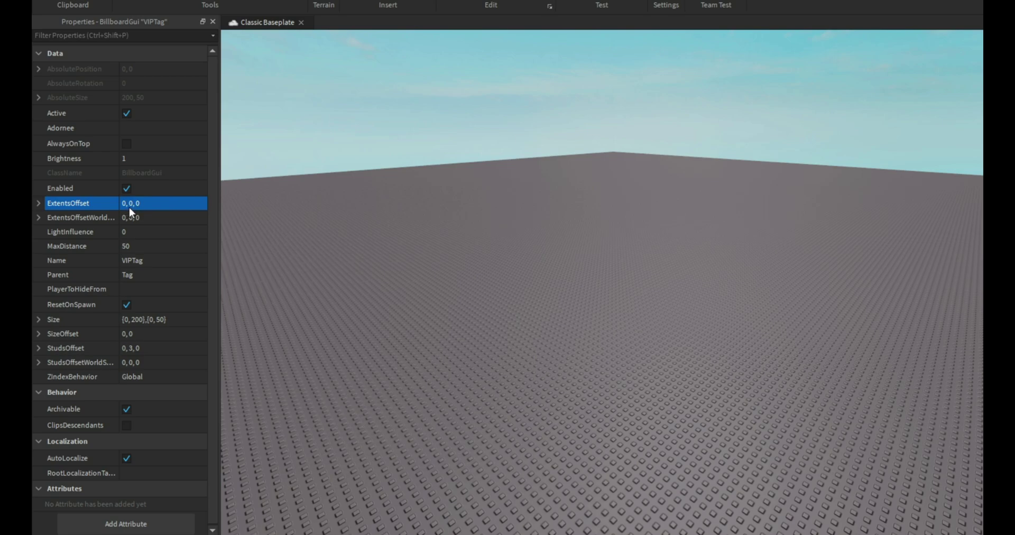
right_click_drag(347, 253, 372, 269)
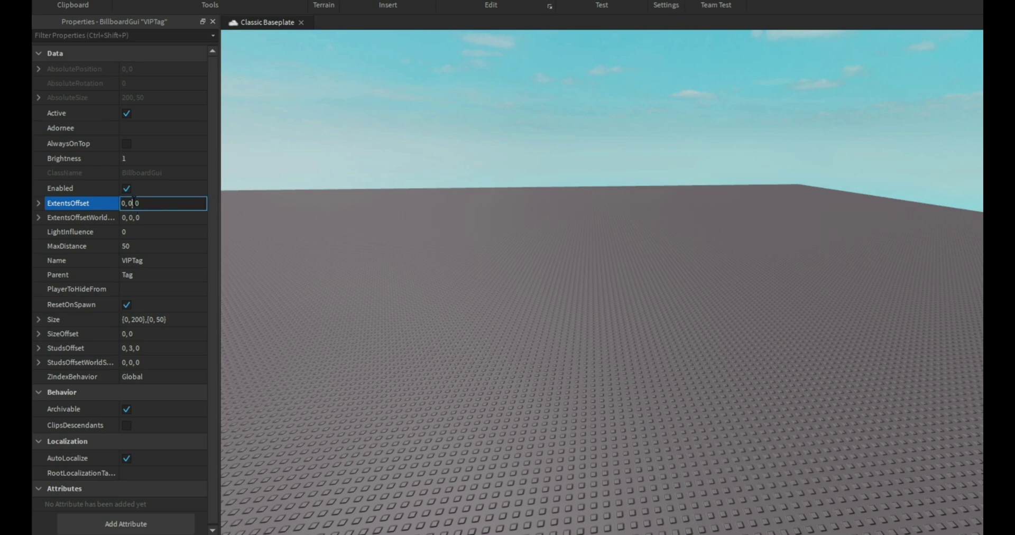
Play-test and walk the character to check the tag sits just above its head.
double_click(135, 204)
left_click(123, 204)
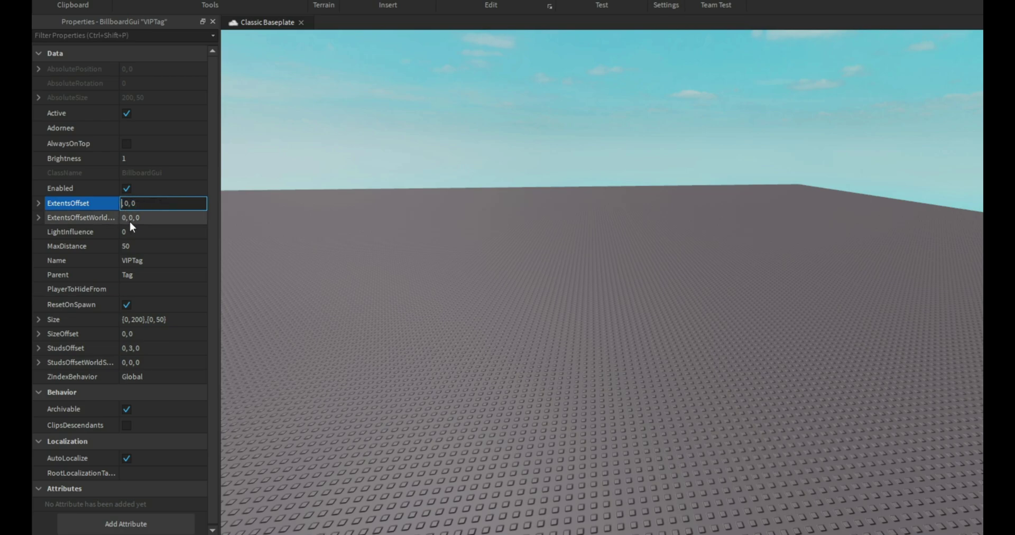
key("Return")
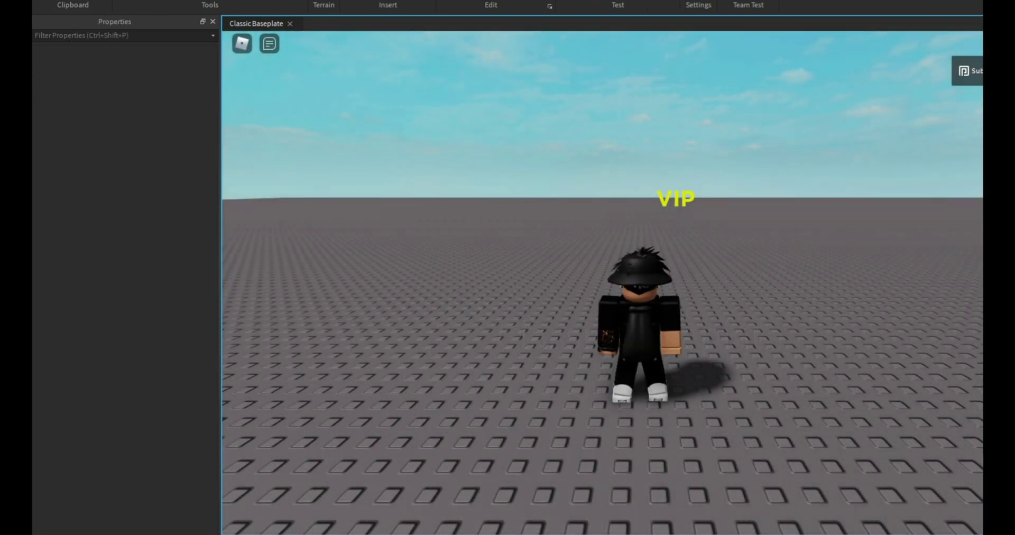
right_click_drag(857, 203, 848, 207)
key("s")
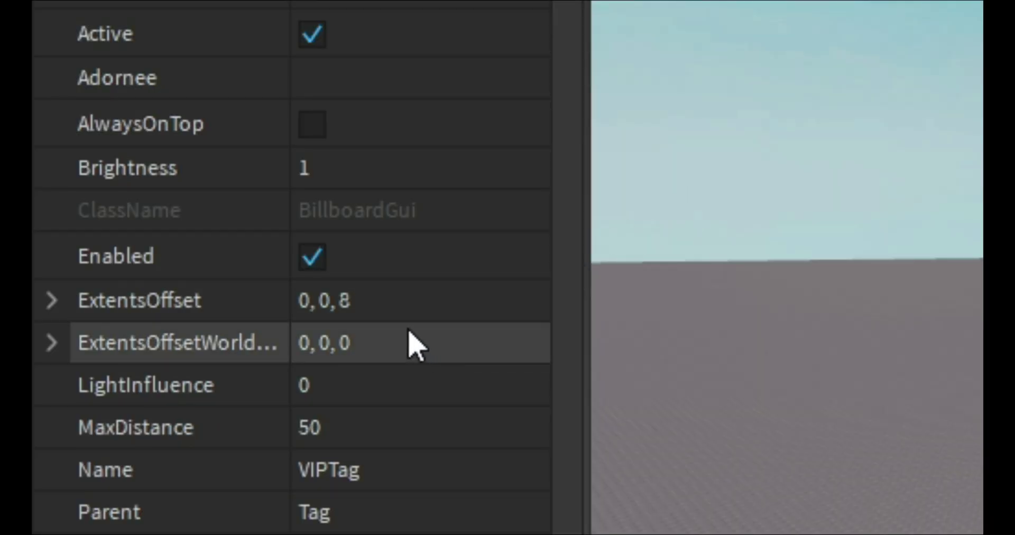
Commit the ExtentsOffset field as 0, 0, 0.
left_click(405, 301)
key("Return")
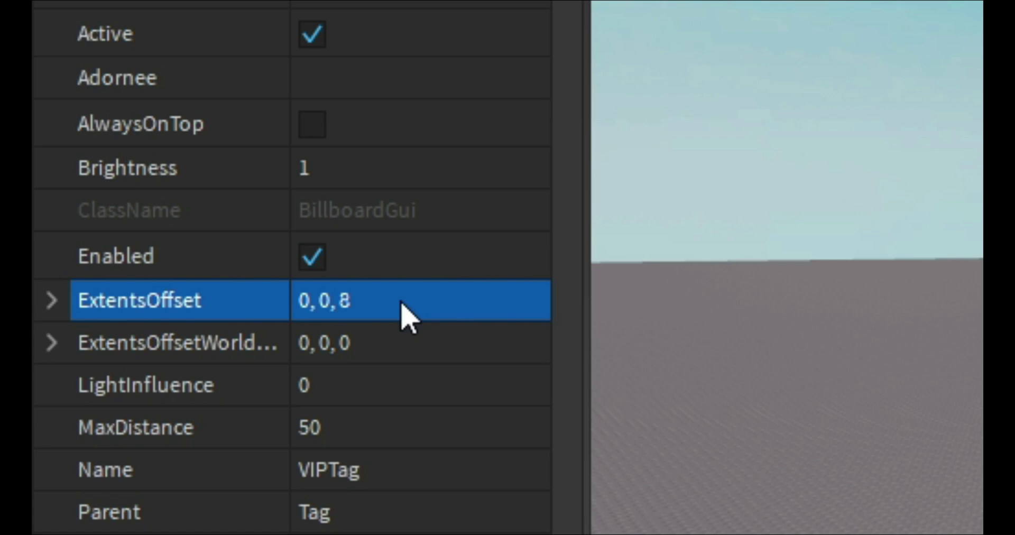
left_click(373, 292)
type("0")
key("Return")
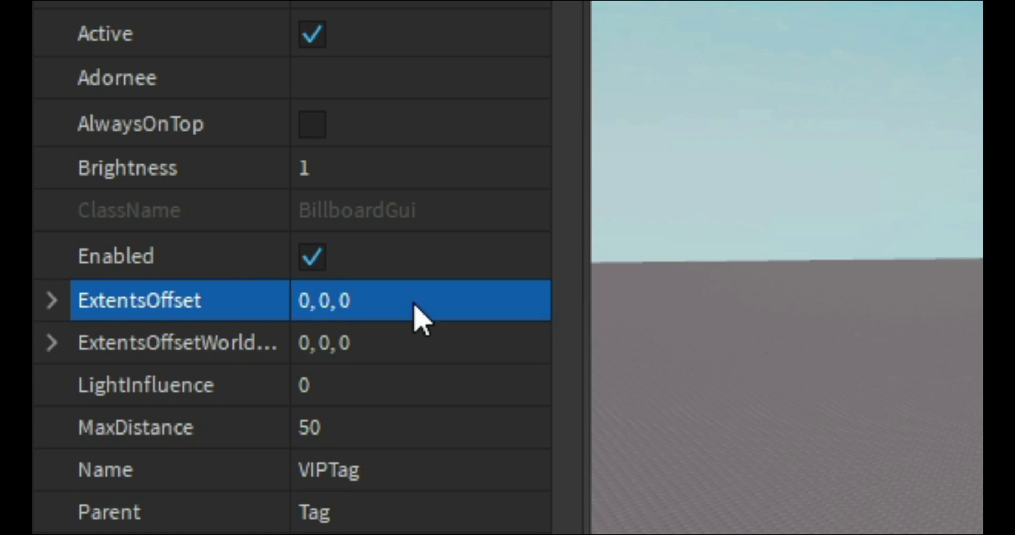
Type a long test number into ExtentsOffset, then erase it back to 0.
left_click(334, 303)
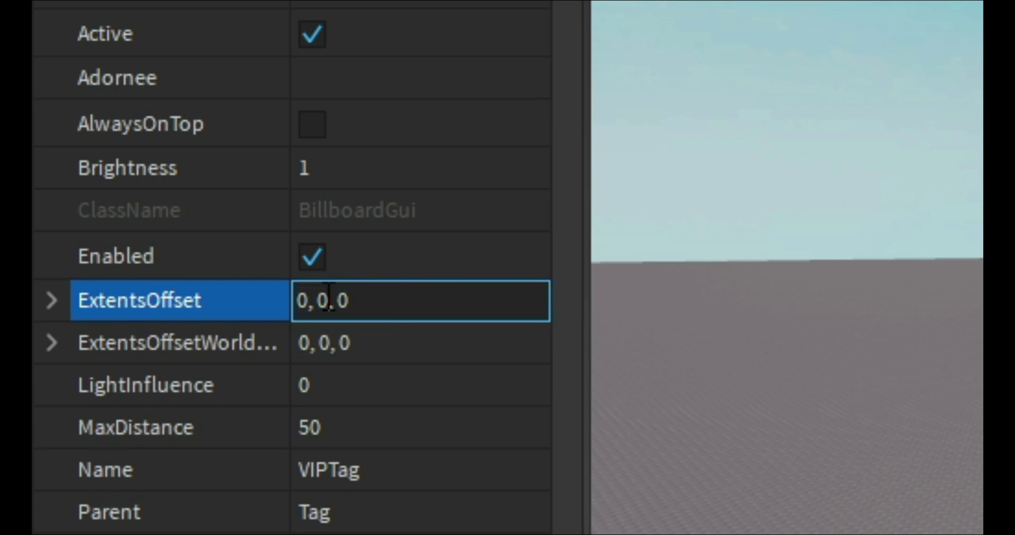
type("34643463434")
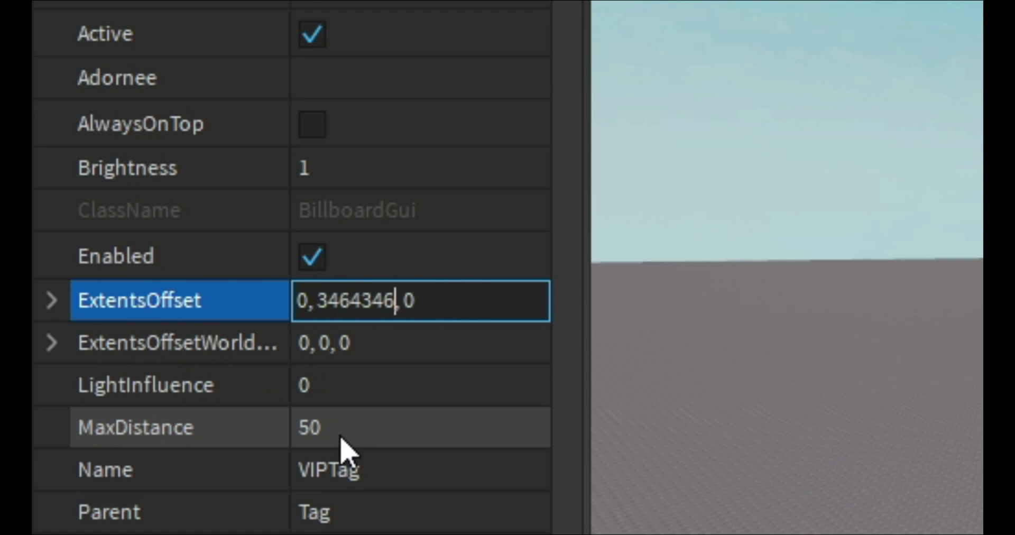
key("BackSpace")
key("BackSpace")
key("BackSpace")
key("BackSpace")
key("BackSpace")
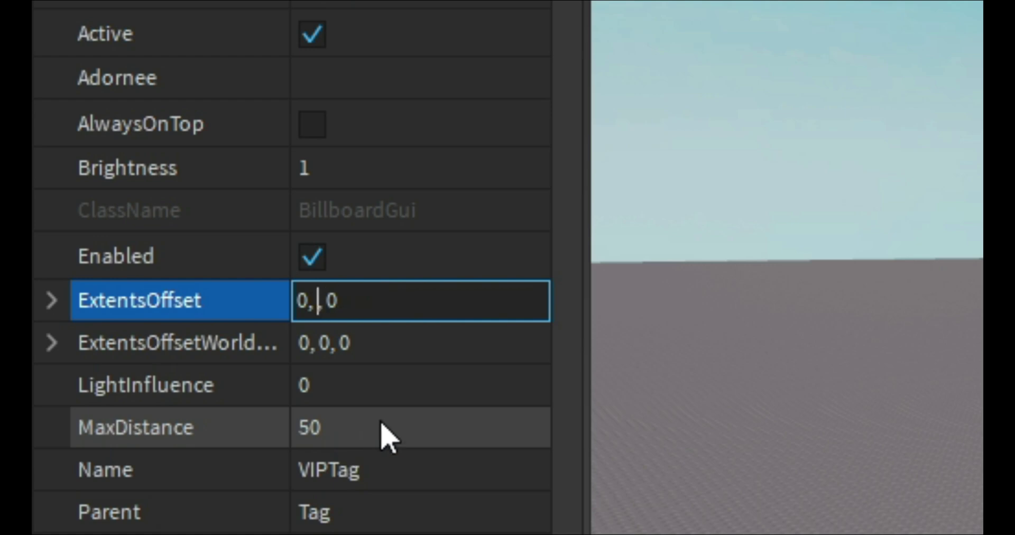
type("0")
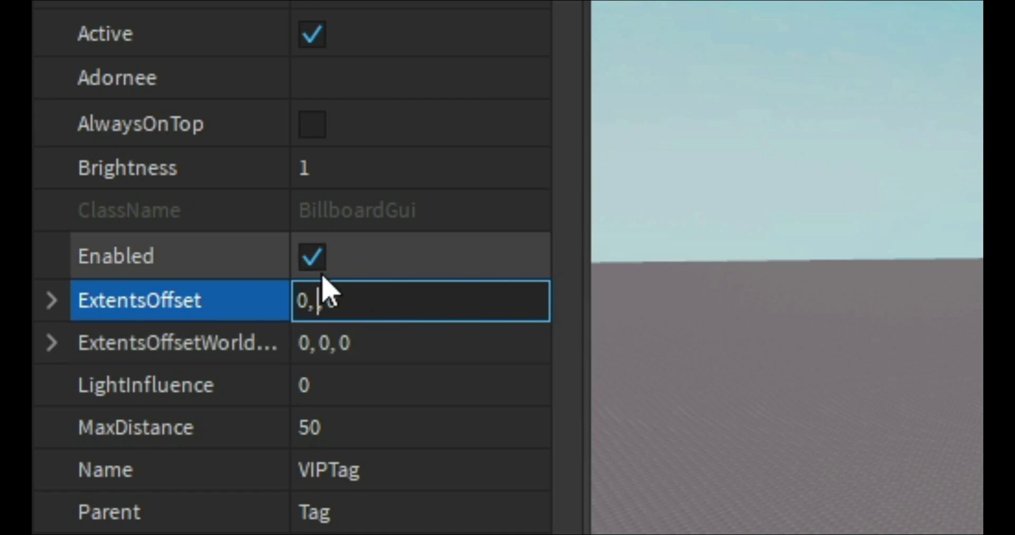
type("0")
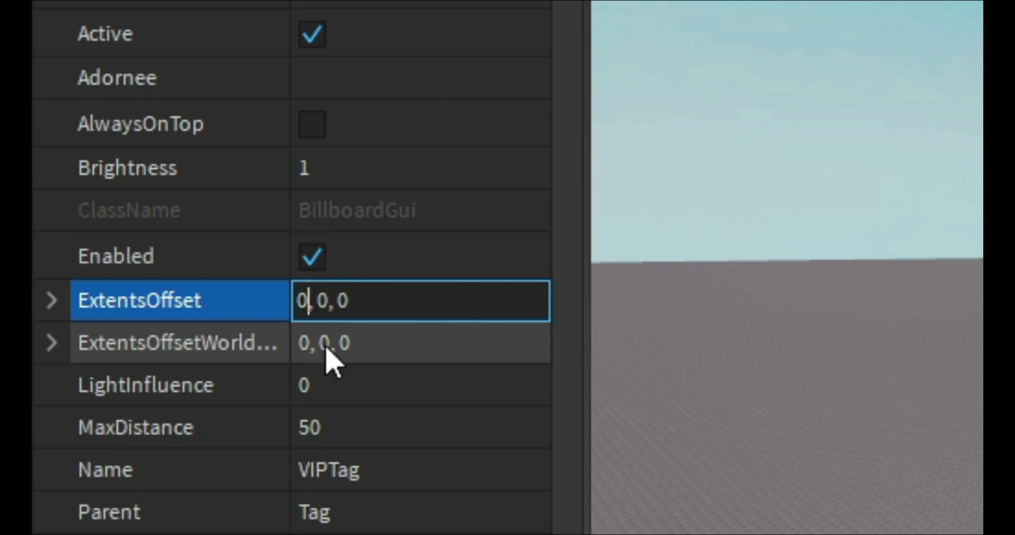
key("BackSpace")
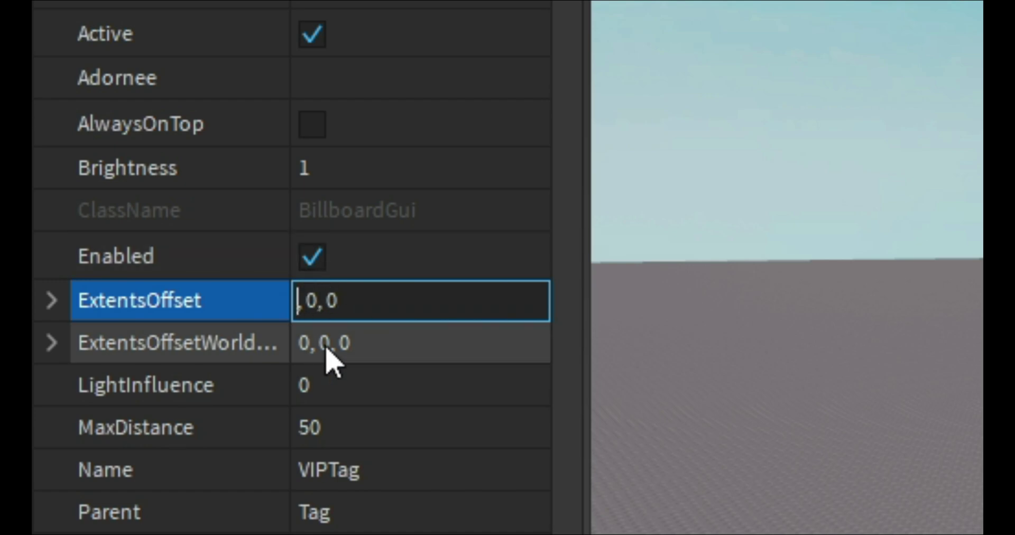
Try 454353 and -3938 as the first component, then restore it to 0.
type("454353")
key("BackSpace")
key("BackSpace")
key("BackSpace")
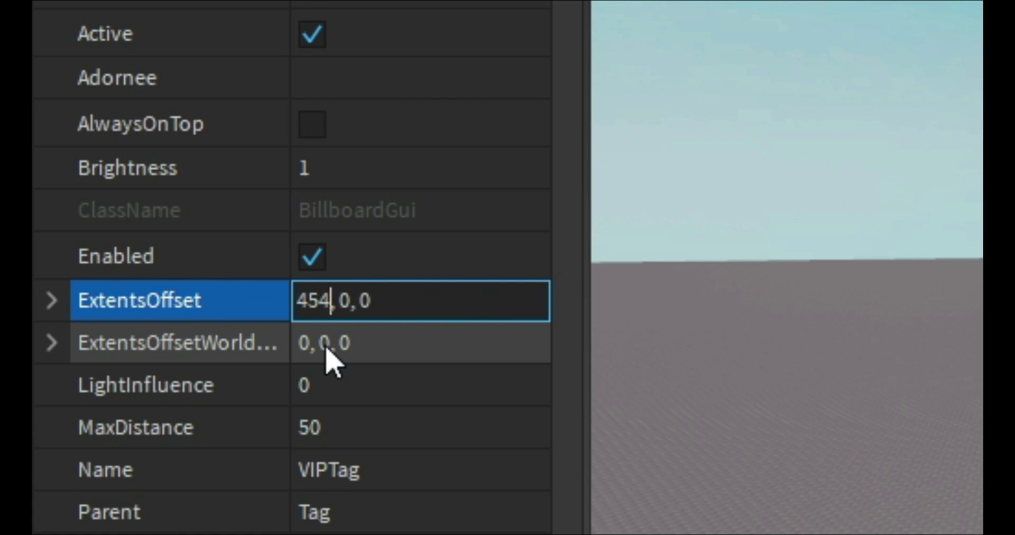
key("BackSpace")
key("BackSpace")
key("BackSpace")
type("-")
type("3938")
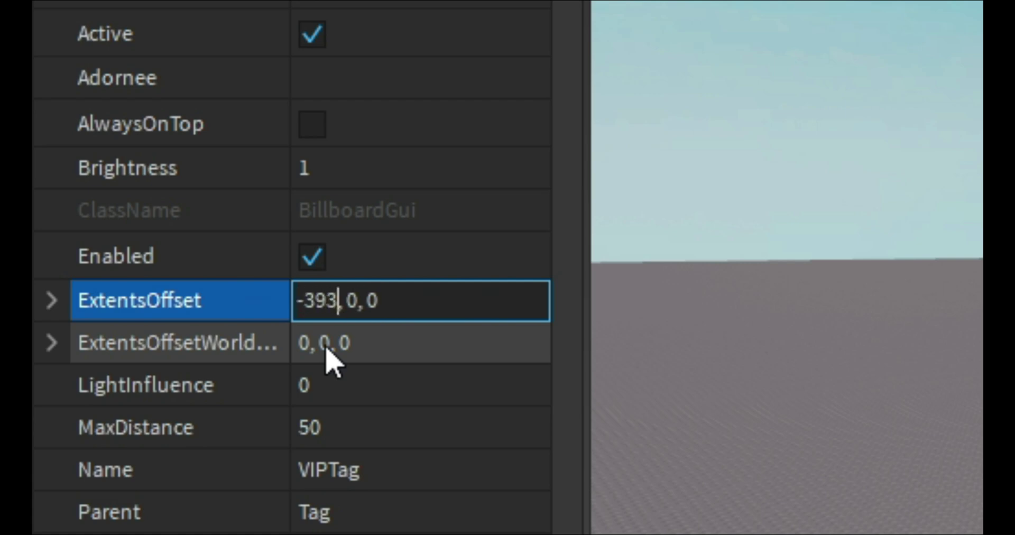
key("BackSpace")
key("BackSpace")
key("BackSpace")
key("BackSpace")
key("BackSpace")
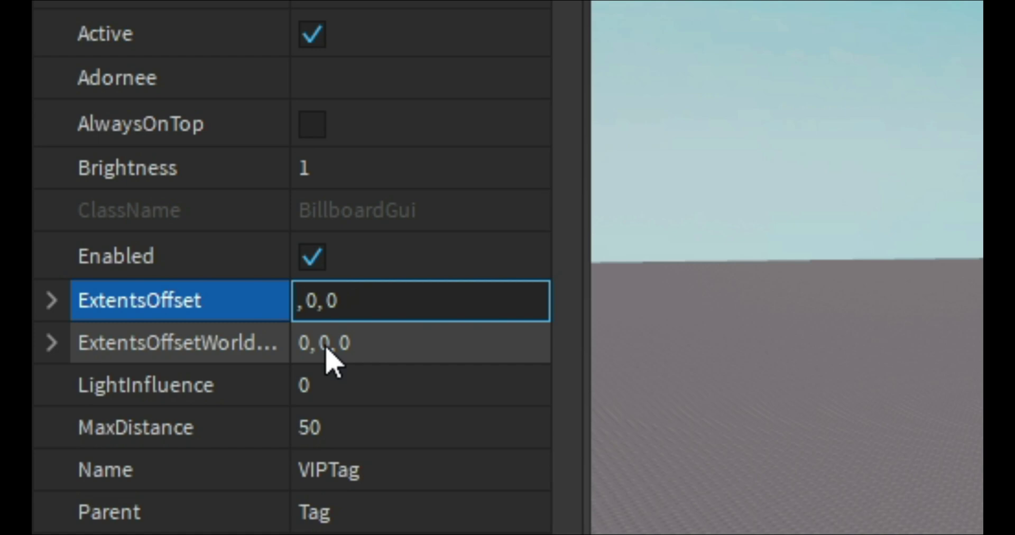
type("0")
right_click_drag(609, 370, 608, 264)
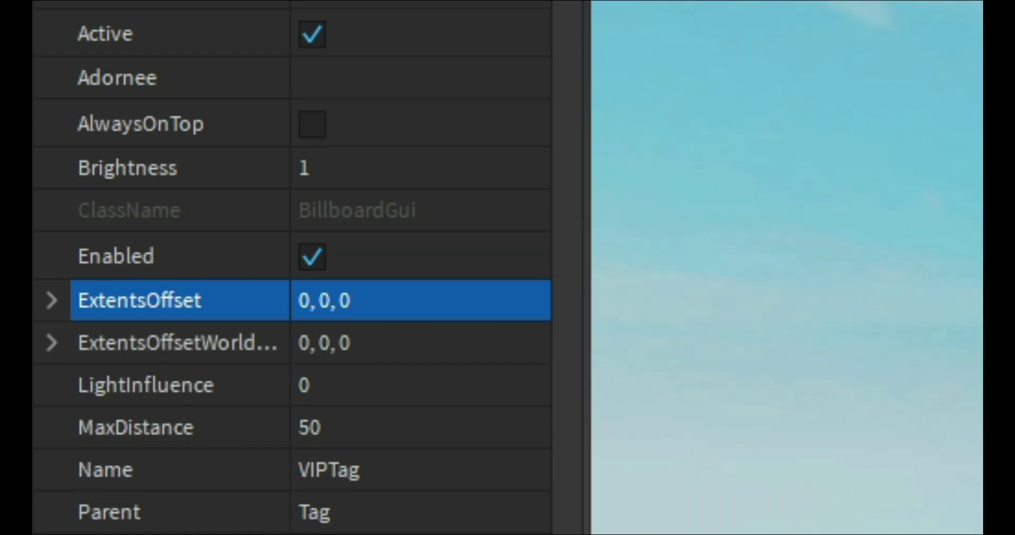
right_click_drag(788, 264, 788, 338)
left_click(349, 426)
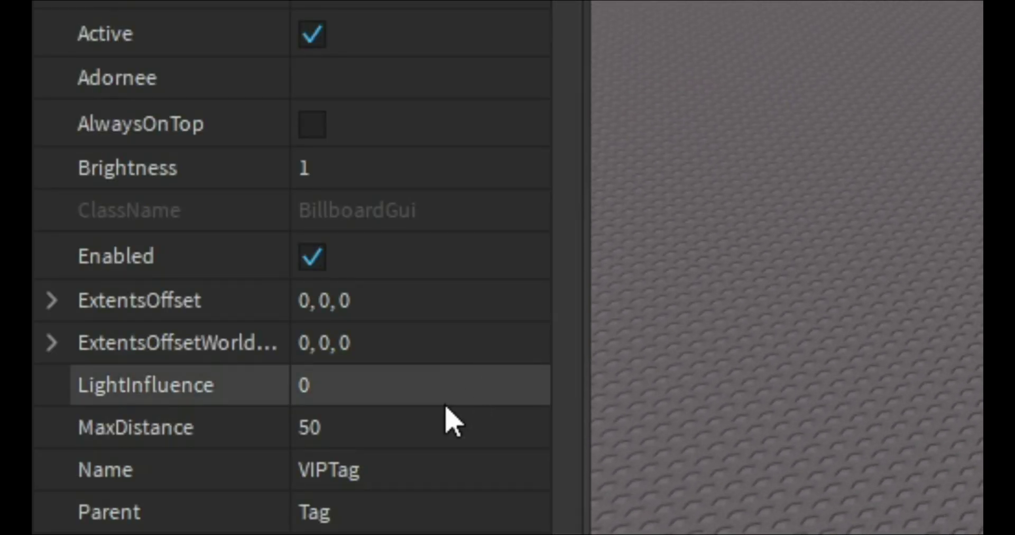
right_click_drag(634, 476, 634, 424)
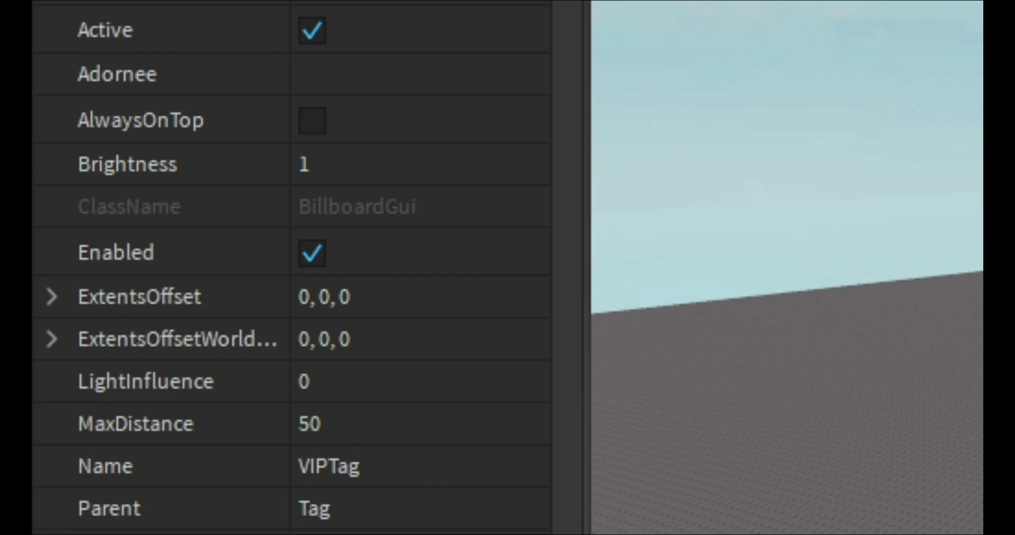
right_click_drag(635, 423, 587, 444)
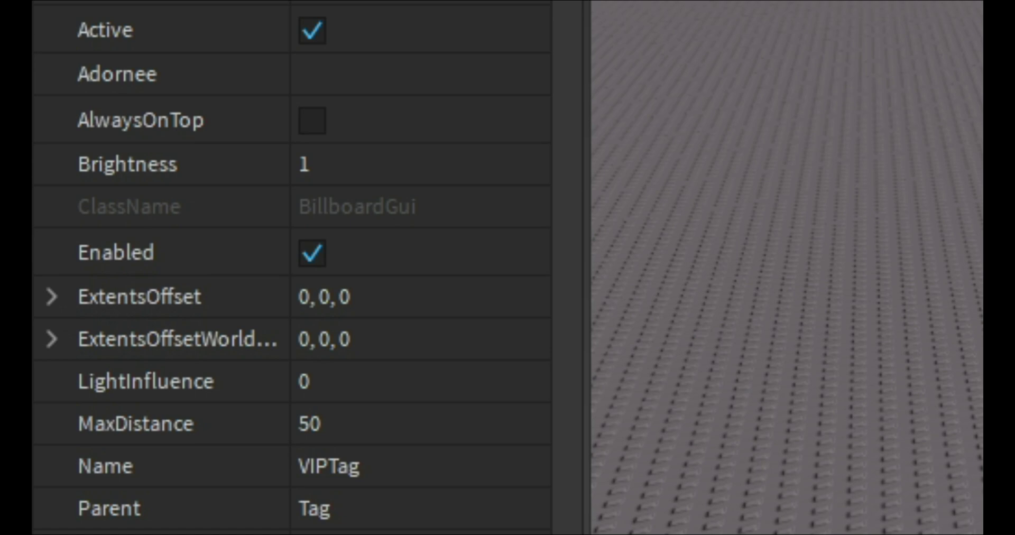
right_click_drag(602, 296, 603, 286)
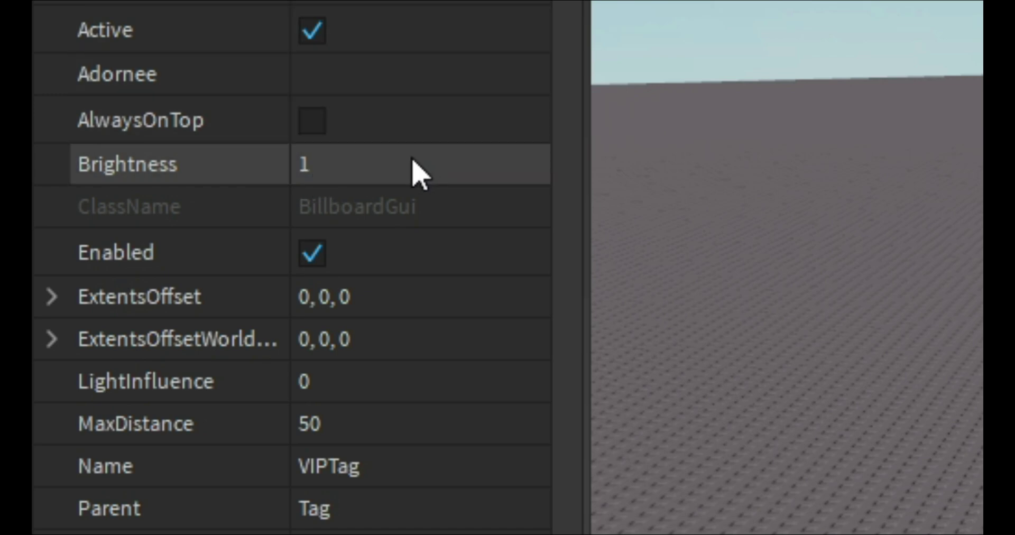
left_click(376, 305)
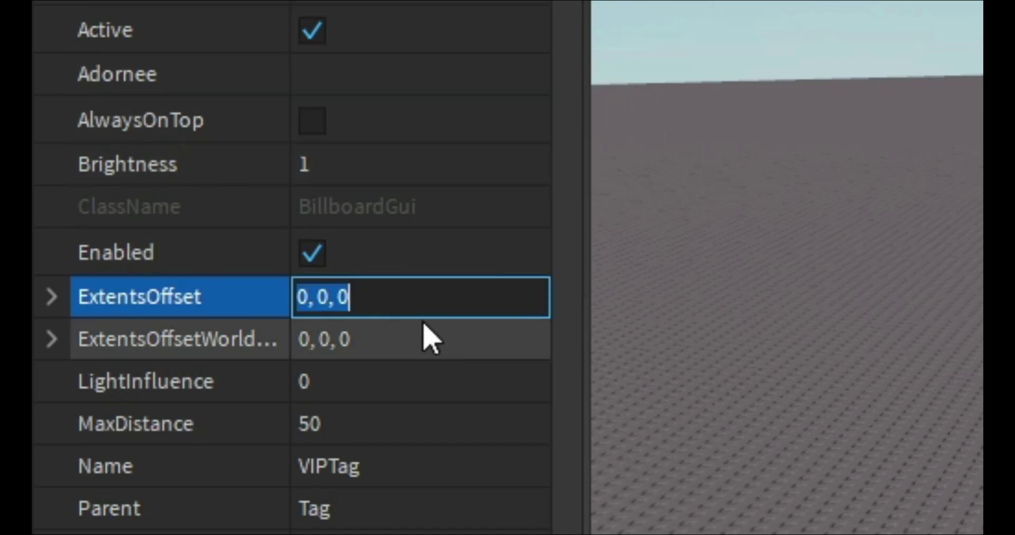
Edit the ExtentsOffset components per the Up/Right/Down/Left guide, keeping 0, 0, 0.
left_click(369, 311)
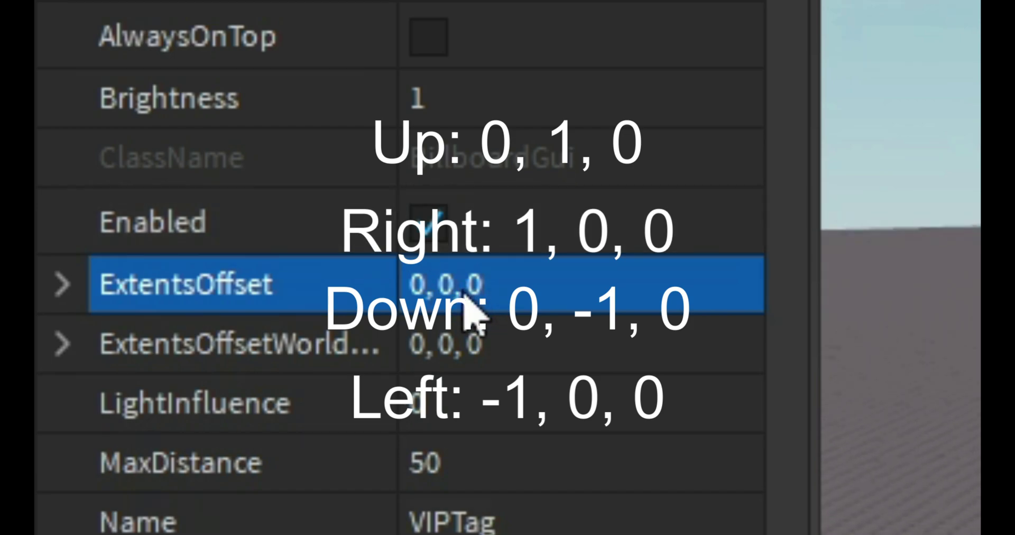
key("Left")
key("Left")
key("Left")
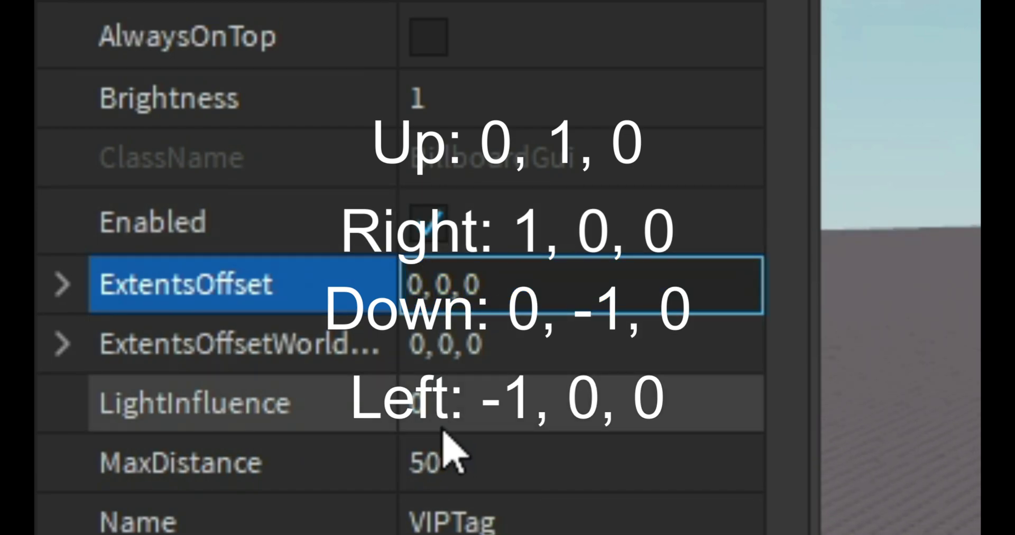
key("BackSpace")
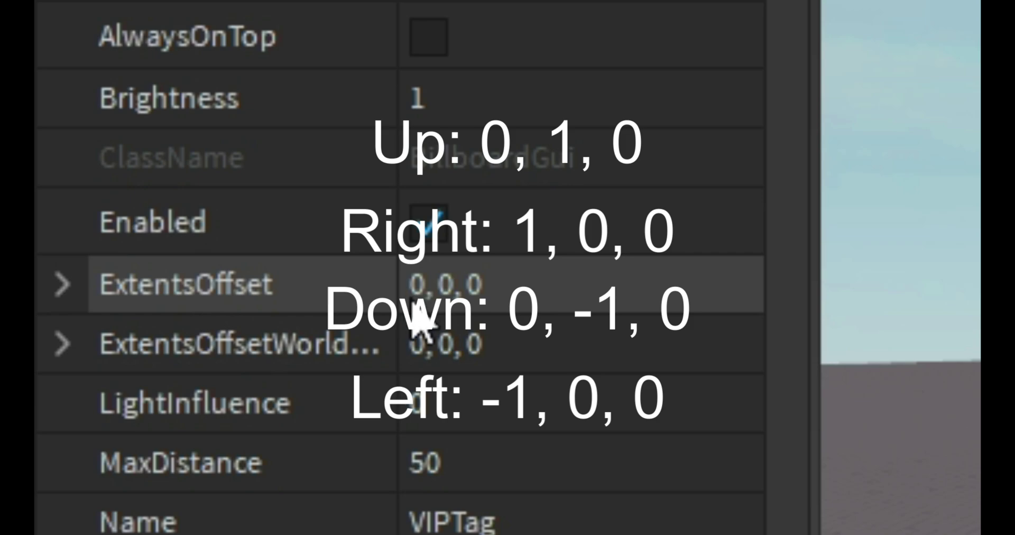
left_click(418, 286)
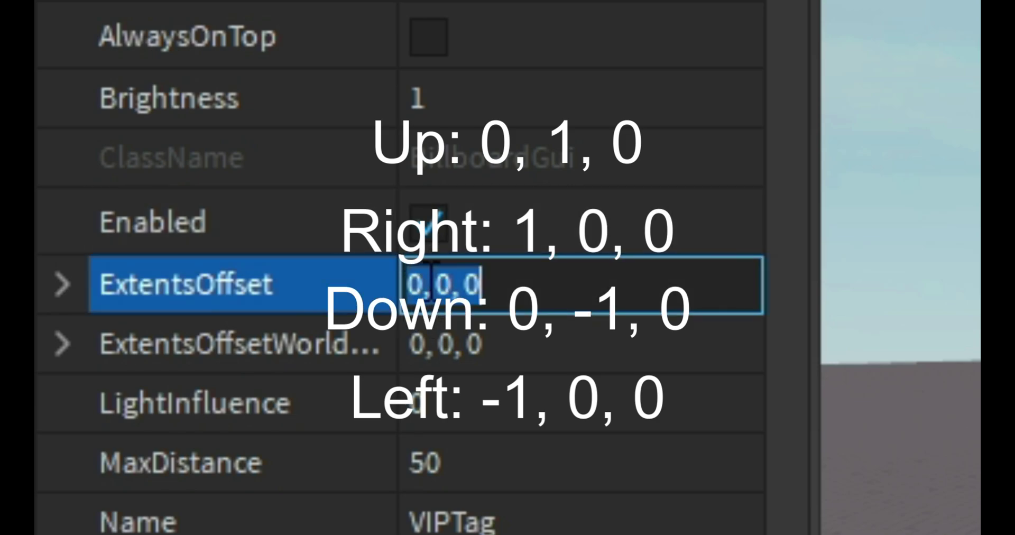
left_click(426, 275)
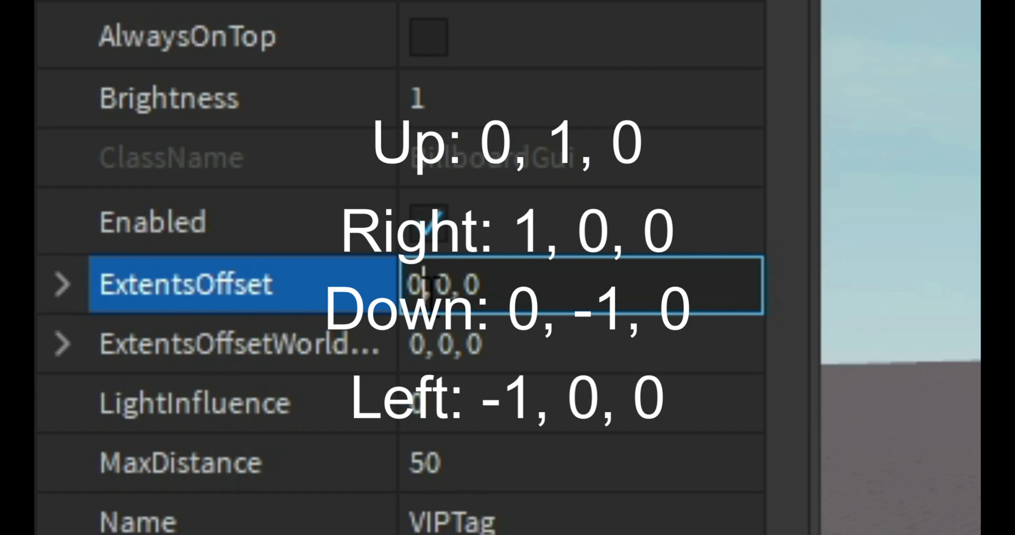
key("Return")
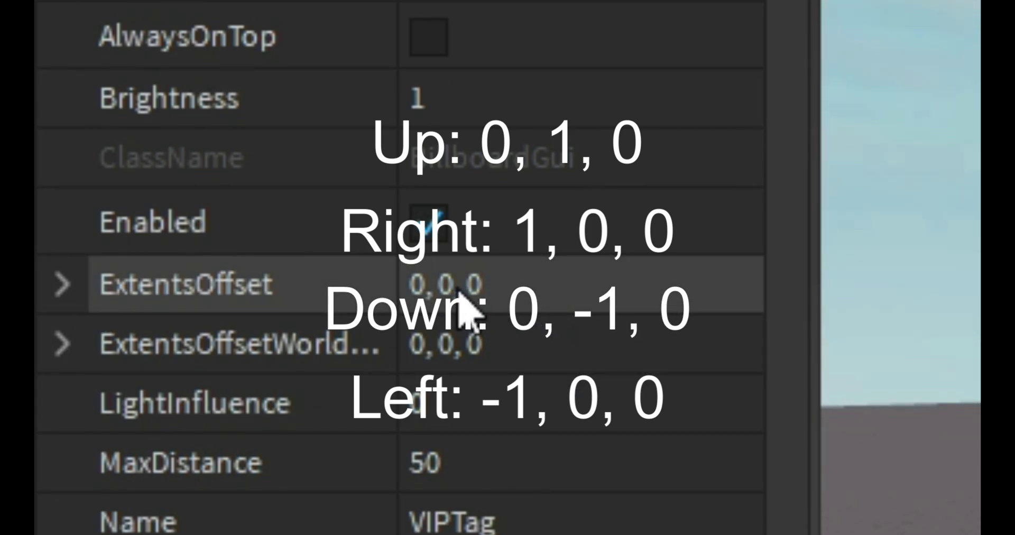
left_click(456, 280)
left_click(457, 280)
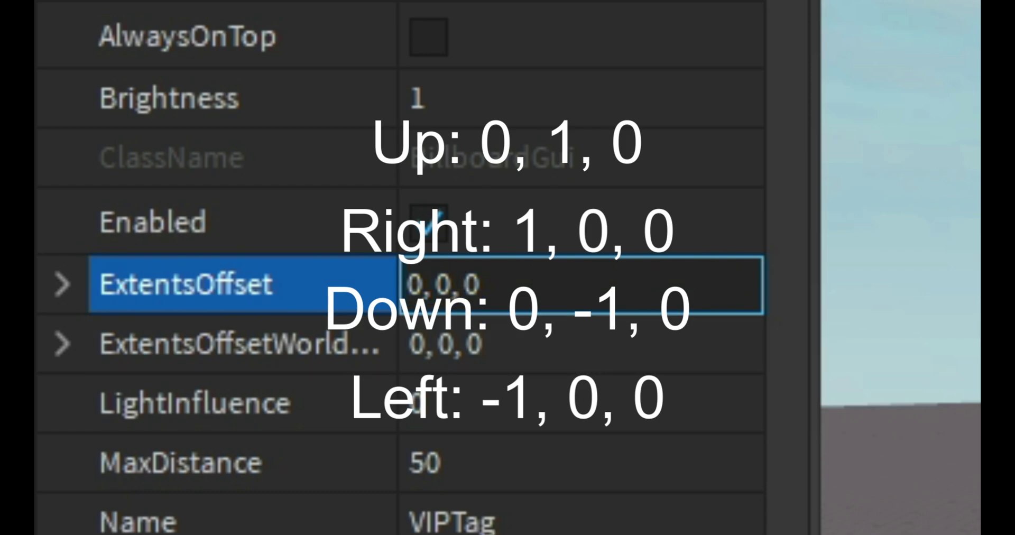